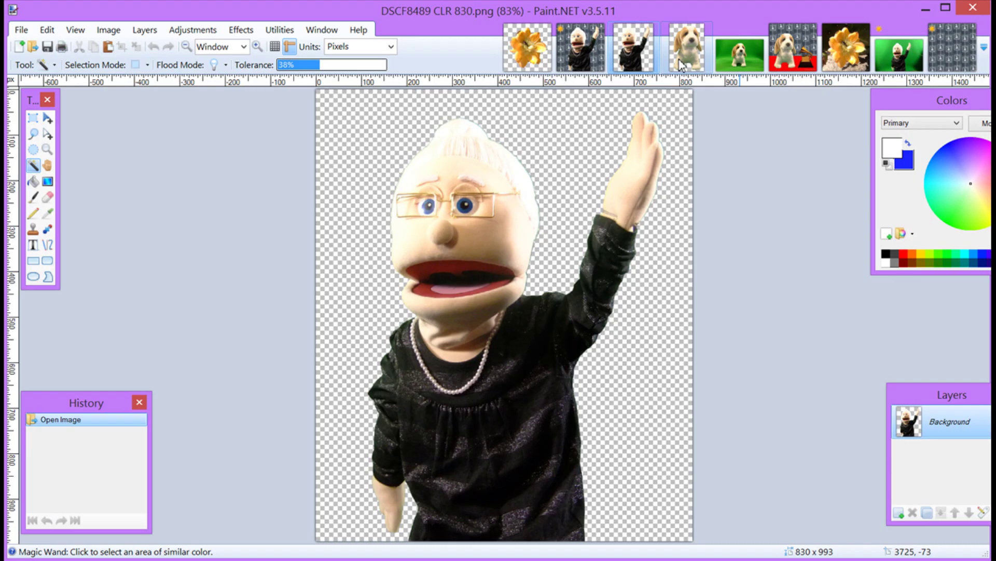
View the finished bee-on-flower cut-out, then switch to the DSCF8489.JPG green-screen photo.
click(534, 65)
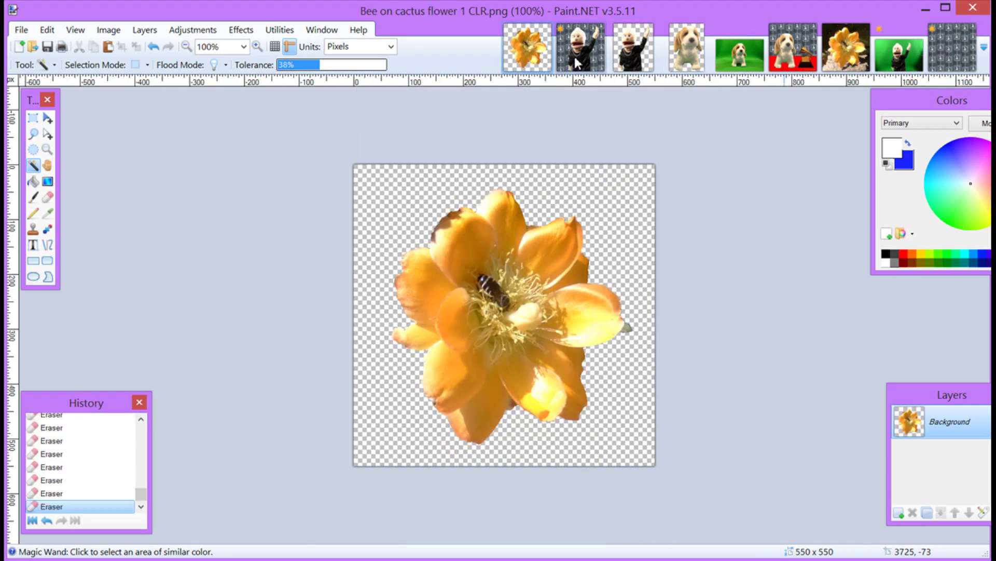
click(575, 57)
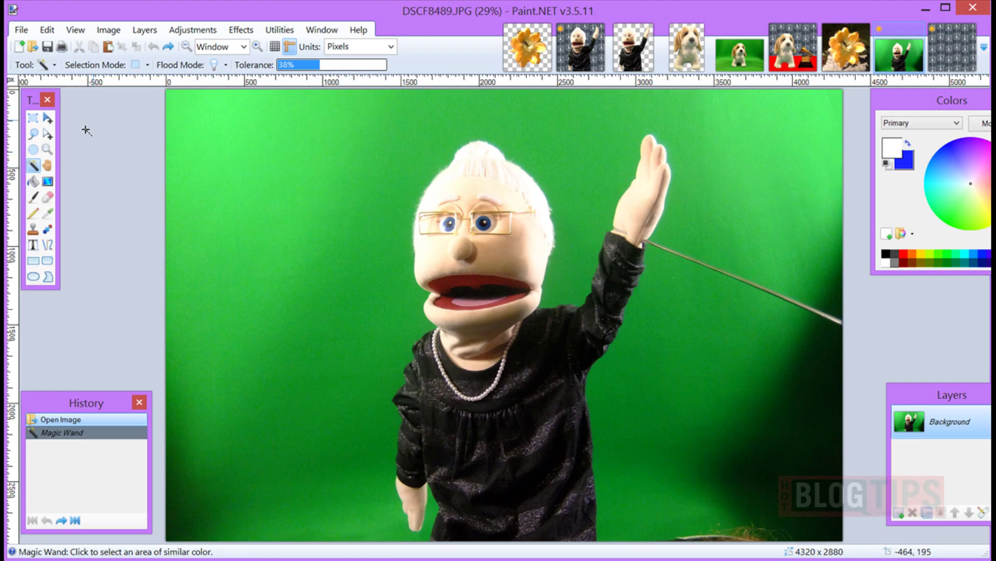
Crop DSCF8489.JPG to a 2140 x 2849 rectangle around the puppet.
click(33, 118)
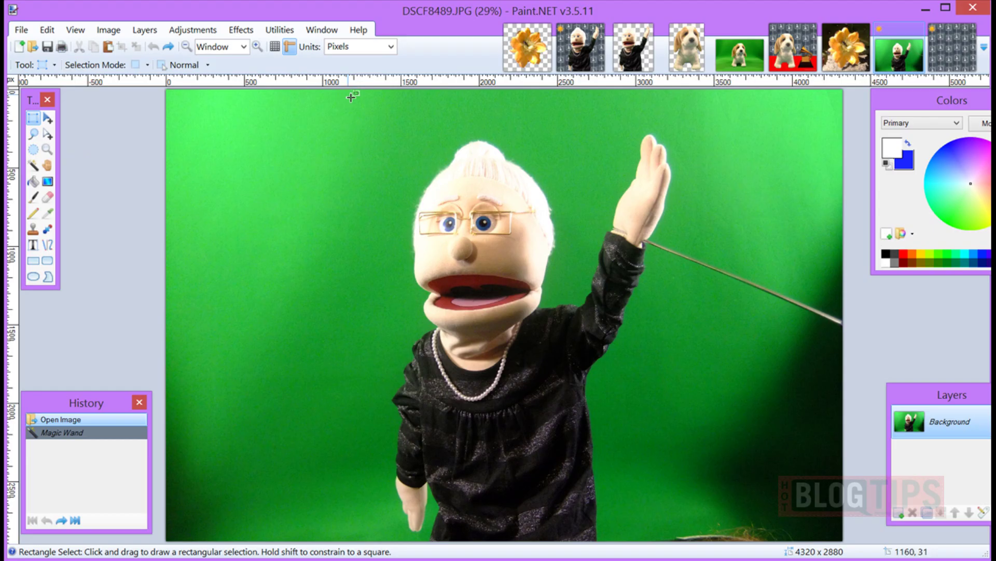
drag(351, 93, 689, 545)
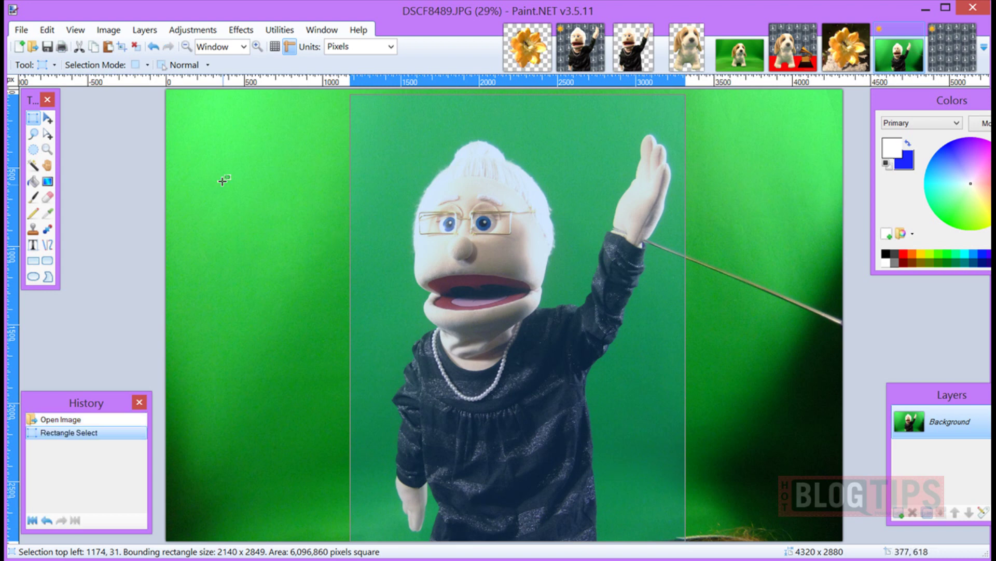
click(108, 32)
click(117, 45)
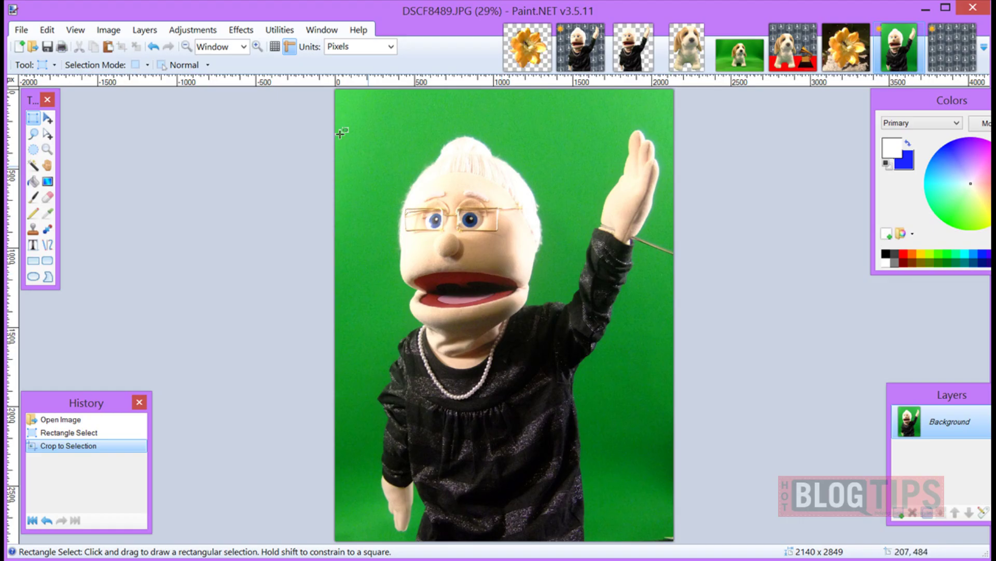
Resize the cropped photo to 1000 pixels wide (1000 x 1331), keeping aspect ratio.
click(109, 30)
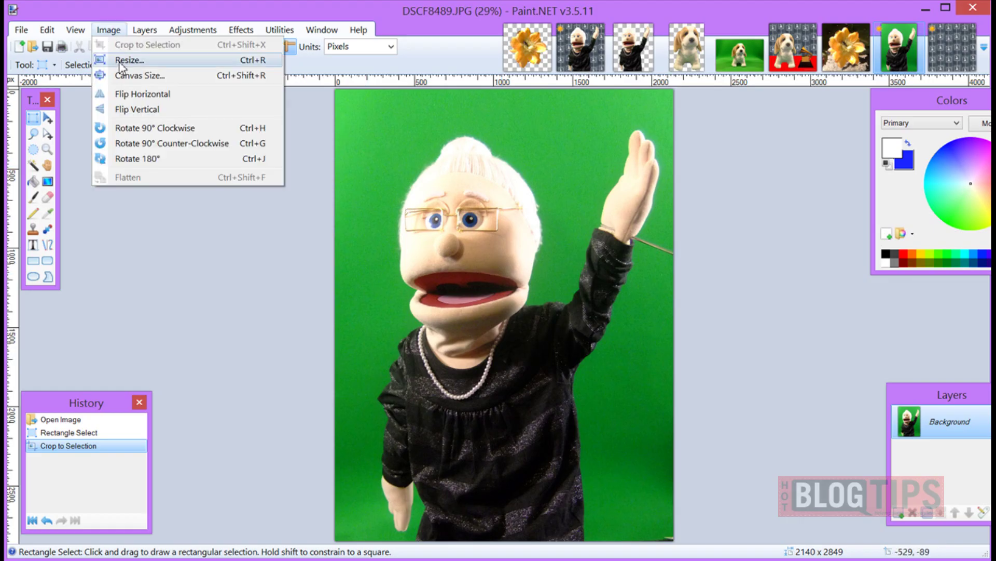
click(317, 218)
key(ctrl+r)
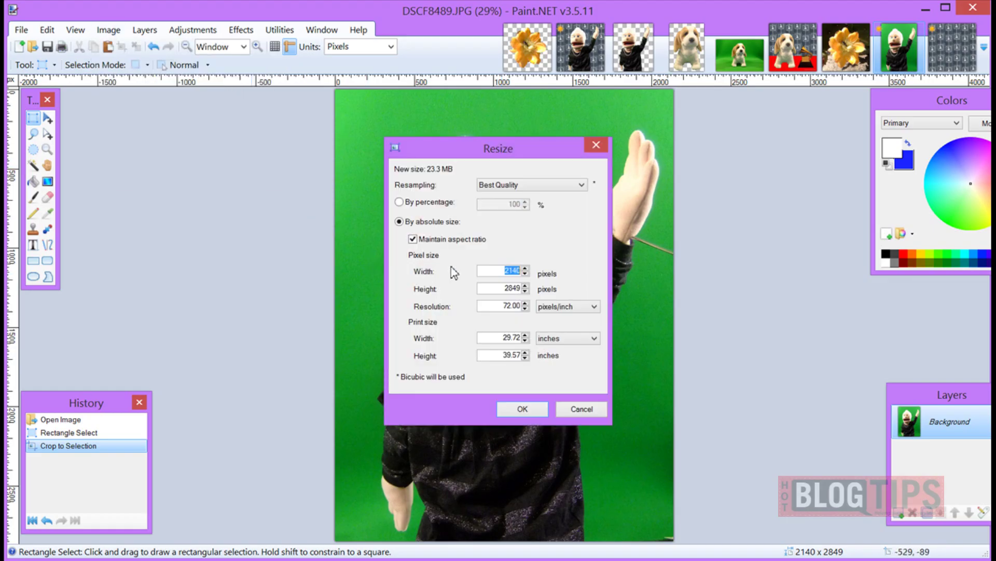
key(BackSpace)
text(10)
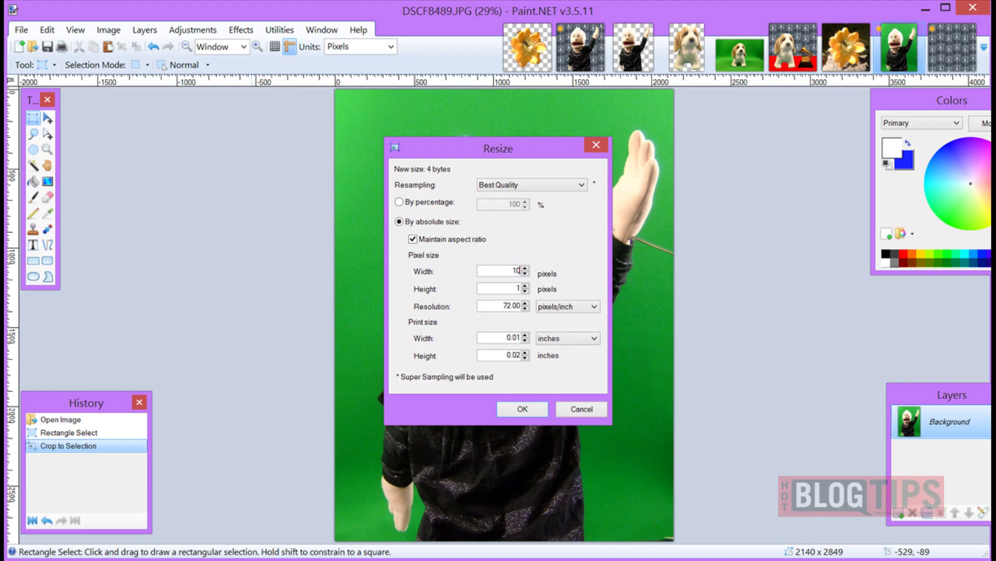
text(00)
click(533, 412)
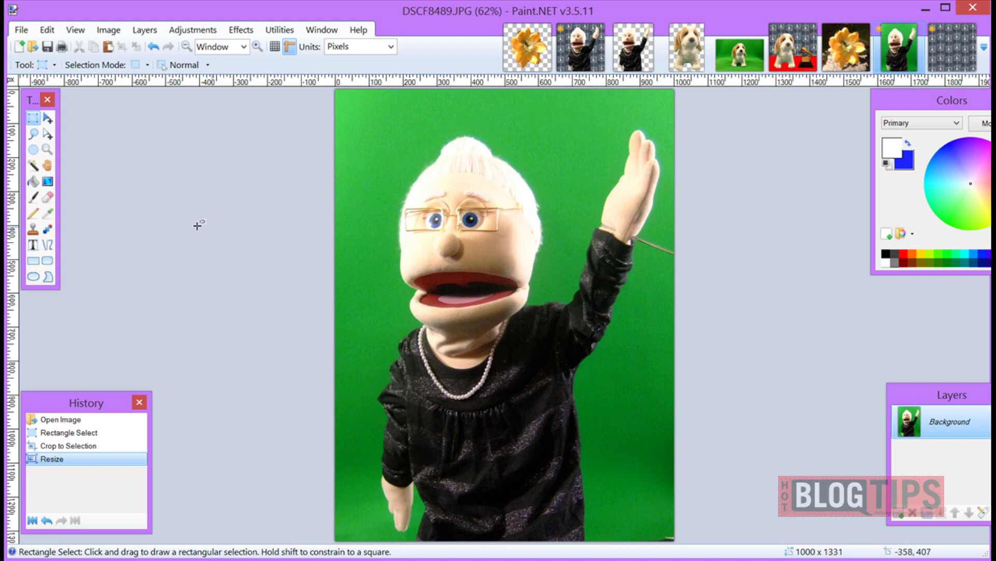
Magic Wand the green background at 47% tolerance, excluding the dress, and delete it.
click(34, 166)
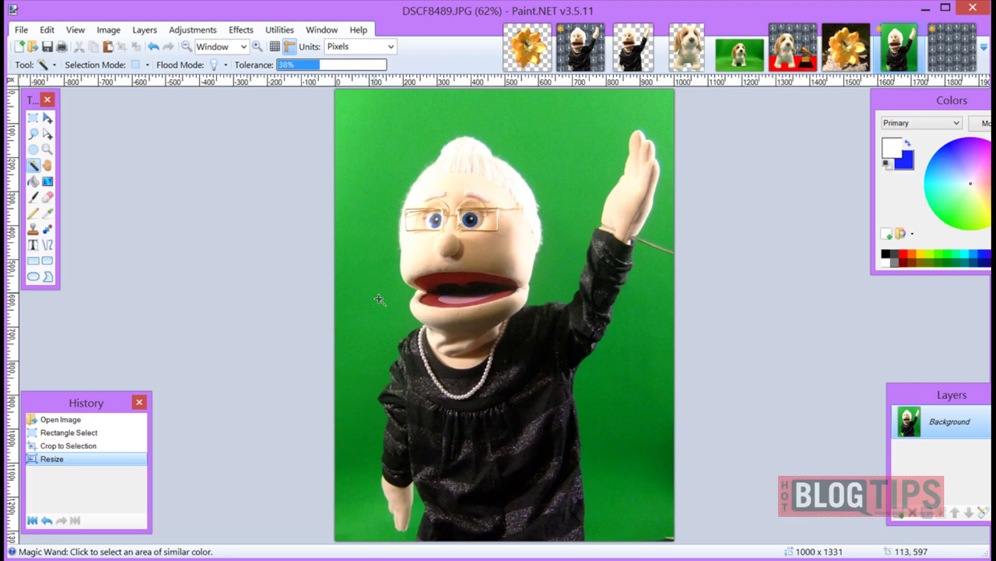
click(417, 327)
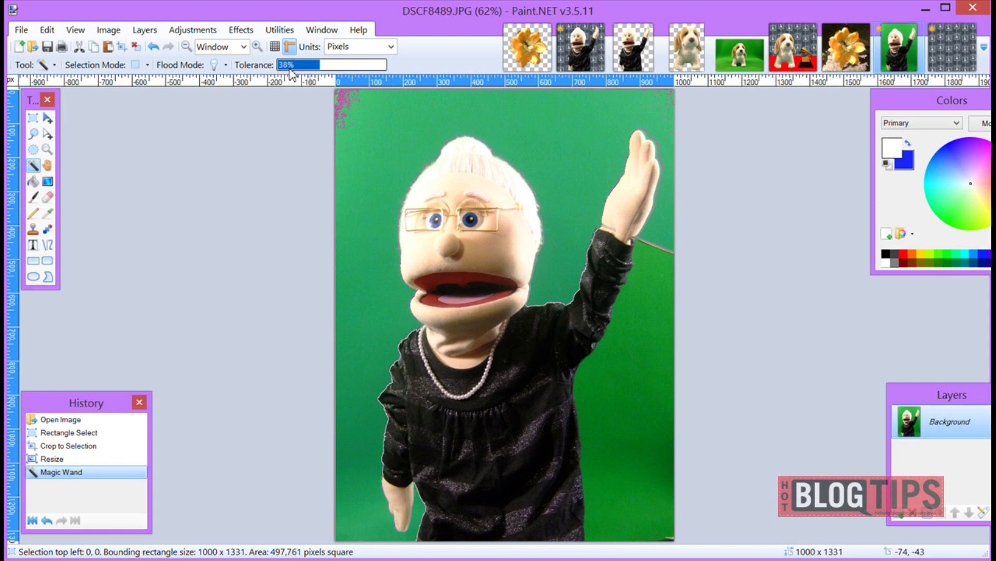
click(328, 66)
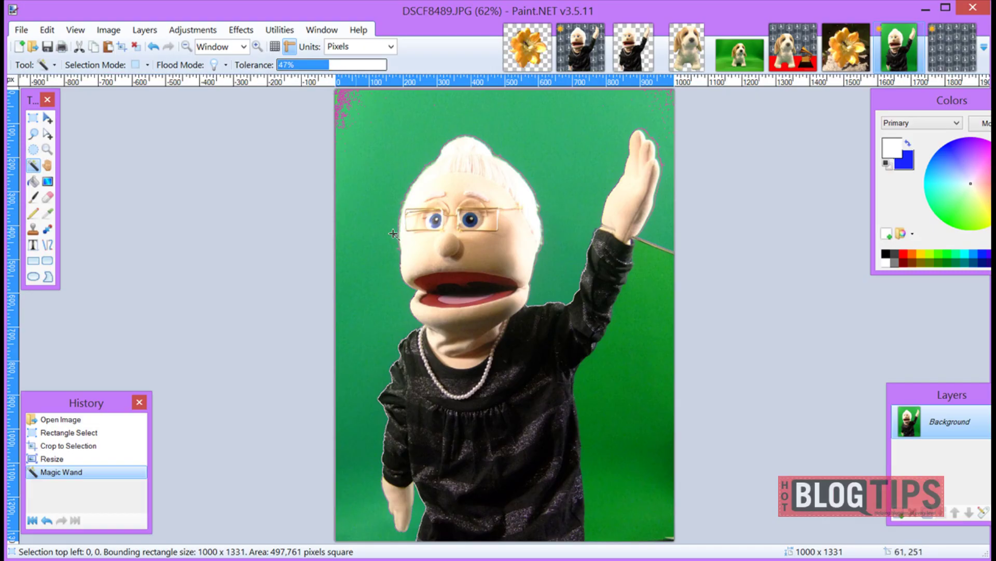
click(418, 328)
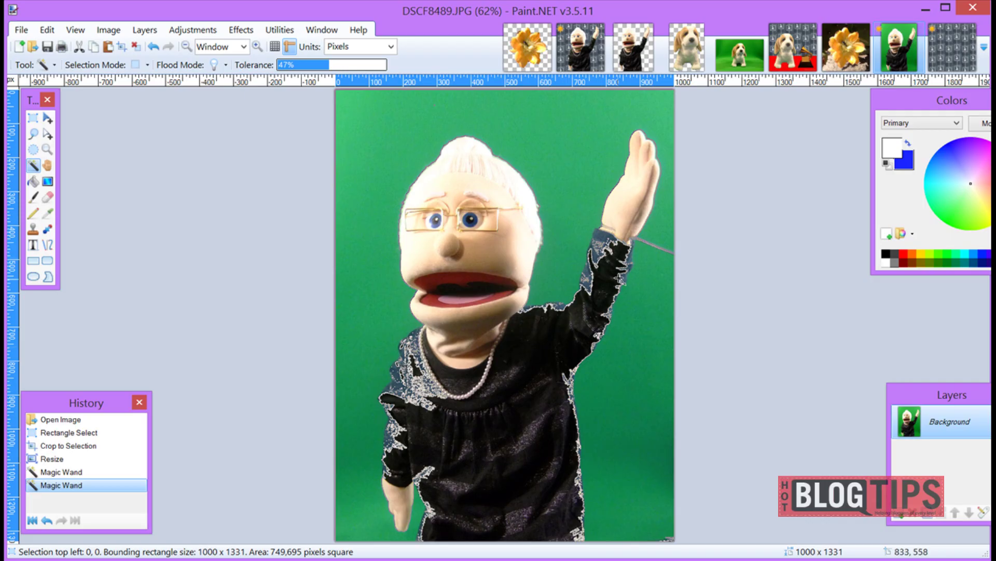
click(417, 328)
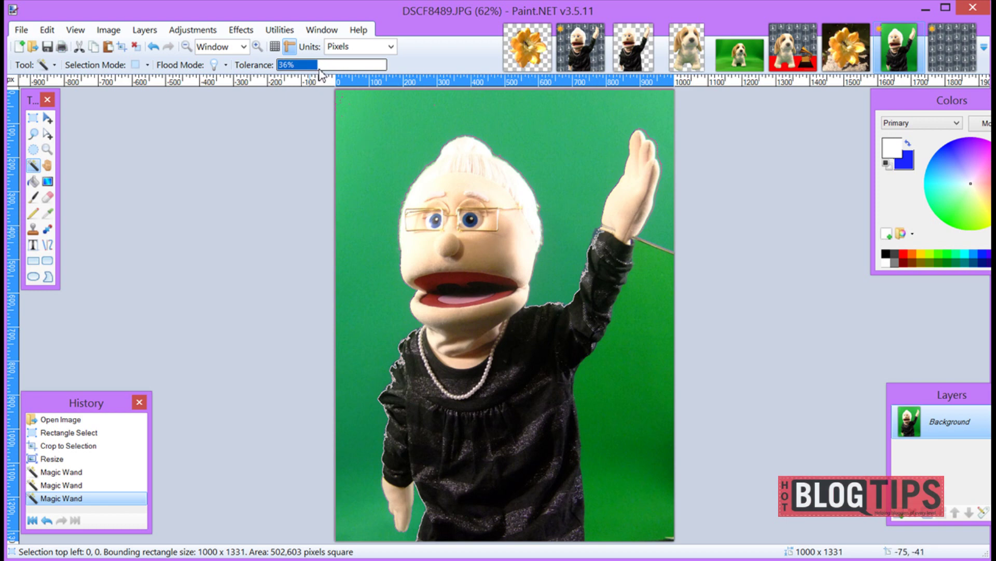
click(415, 327)
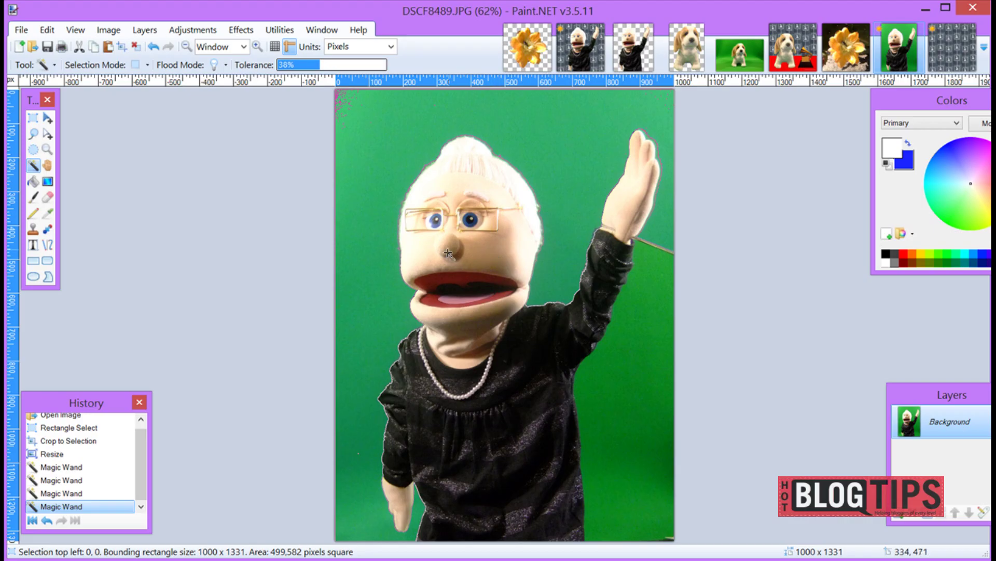
key(Delete)
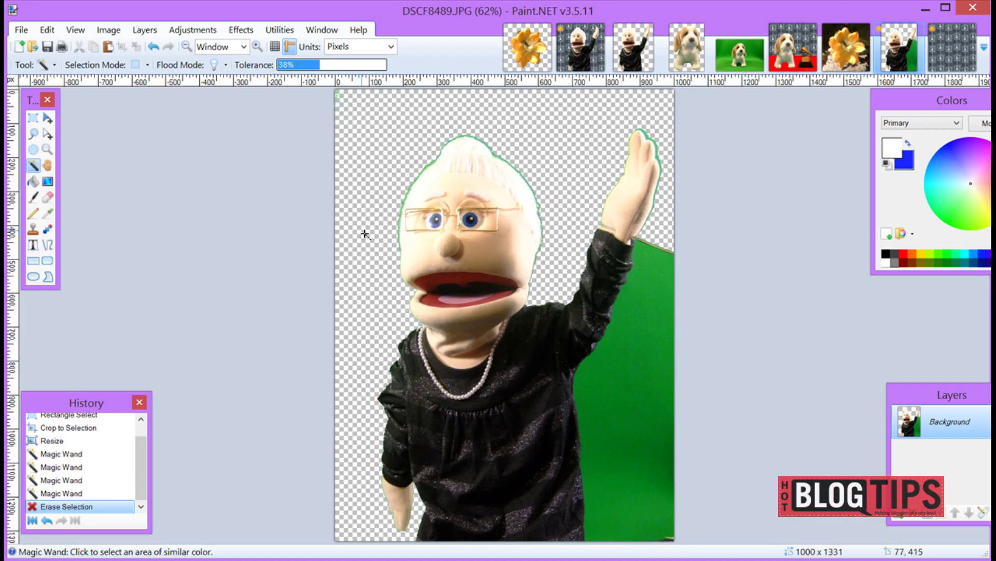
Erase the leftover green patch at the puppet's lower right.
click(623, 394)
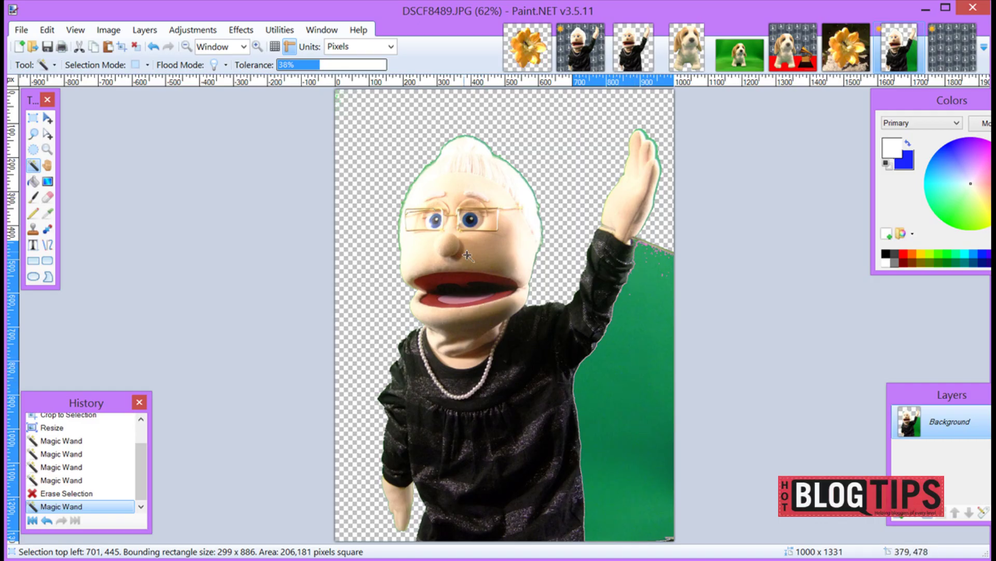
key(Delete)
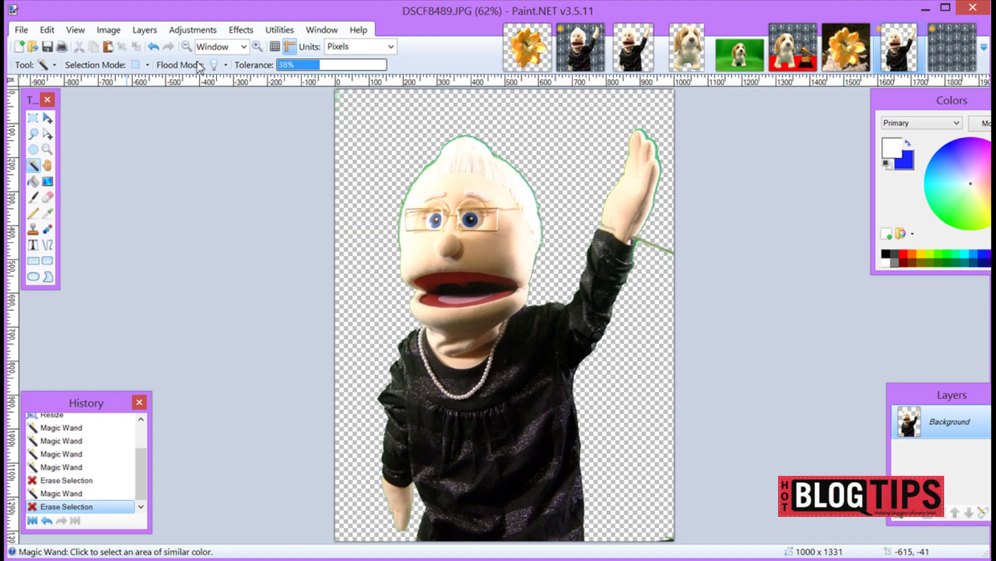
click(256, 46)
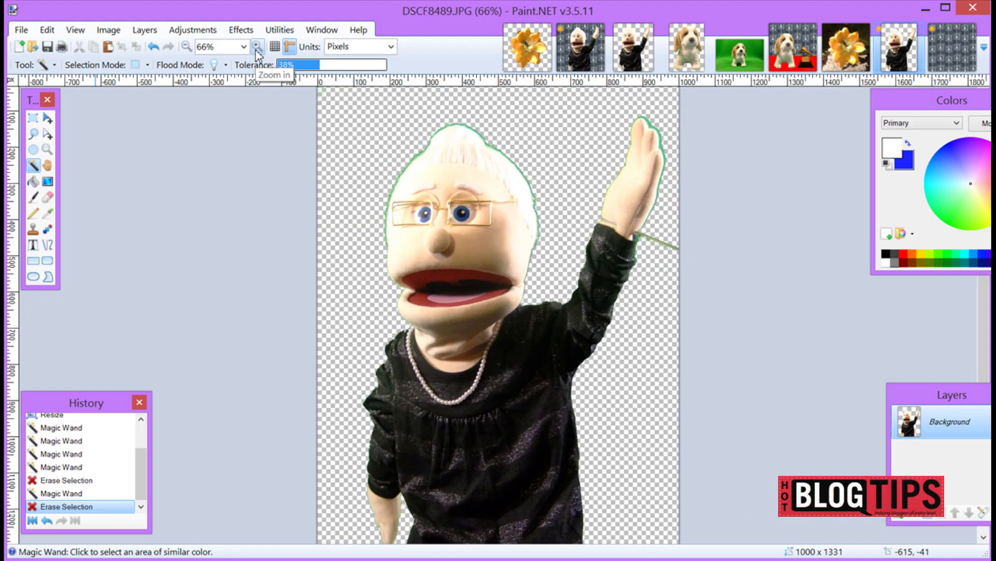
click(256, 46)
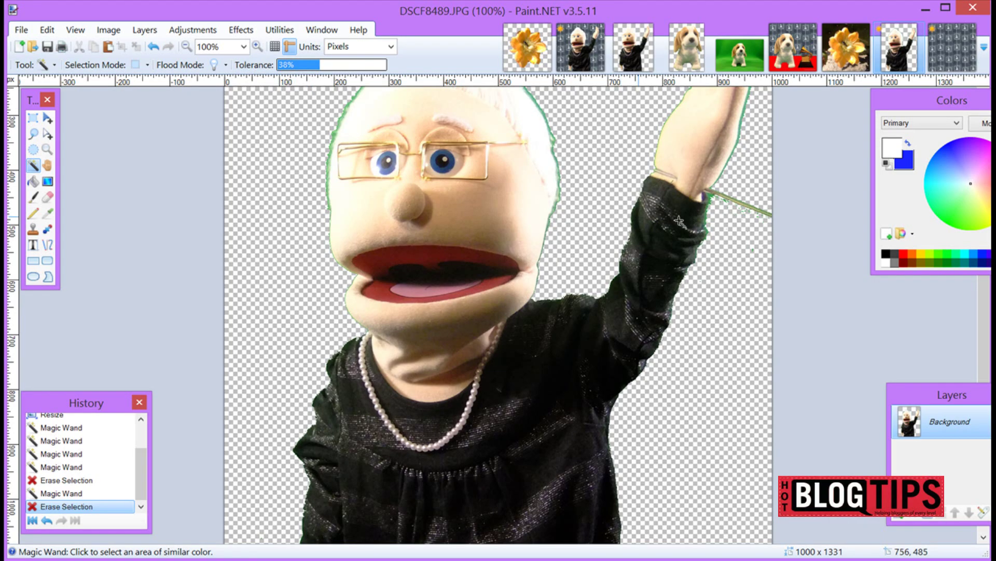
At 100% zoom, delete the green fringe around the raised hand, then deselect.
scroll(984, 327, up, 3)
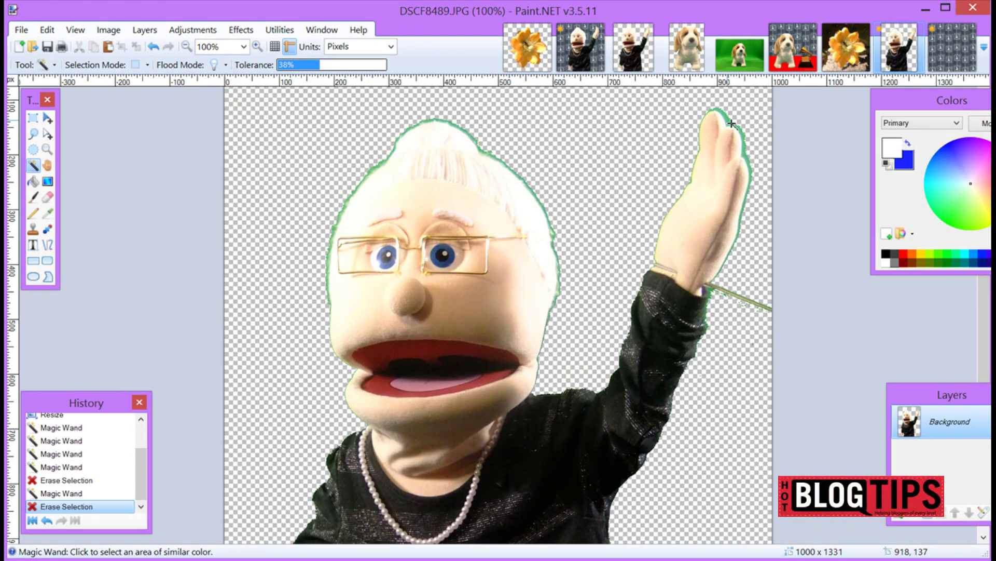
click(732, 123)
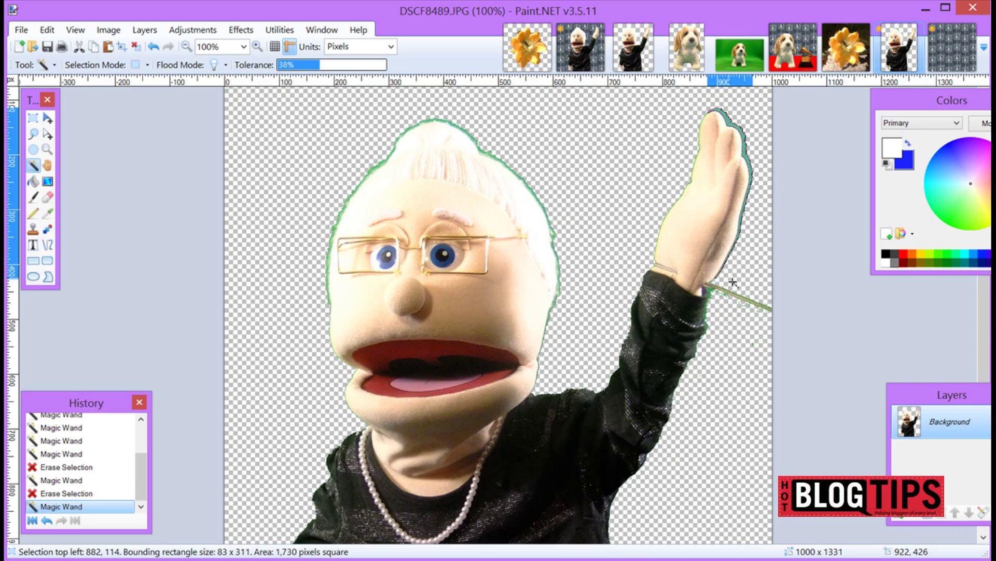
key(Delete)
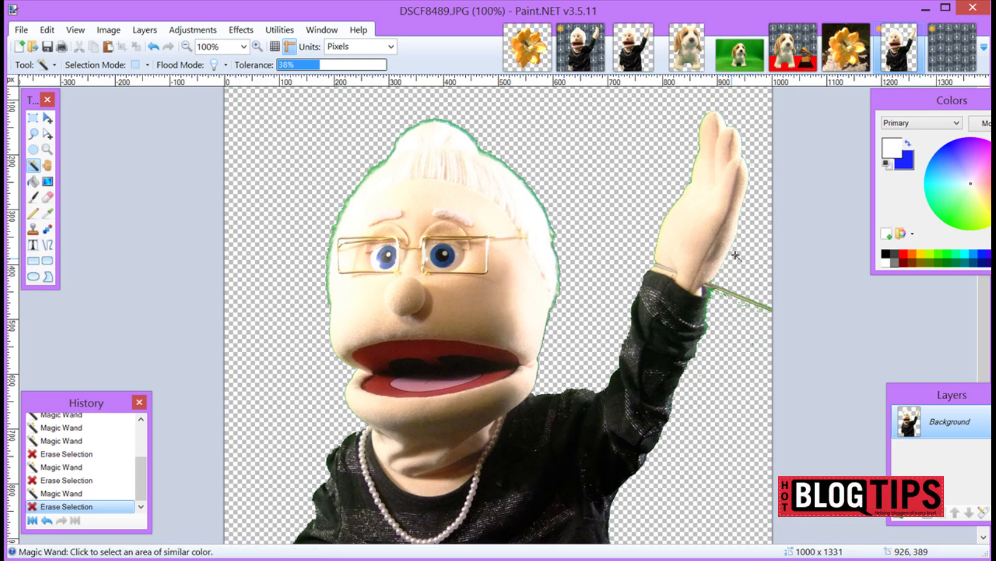
click(489, 152)
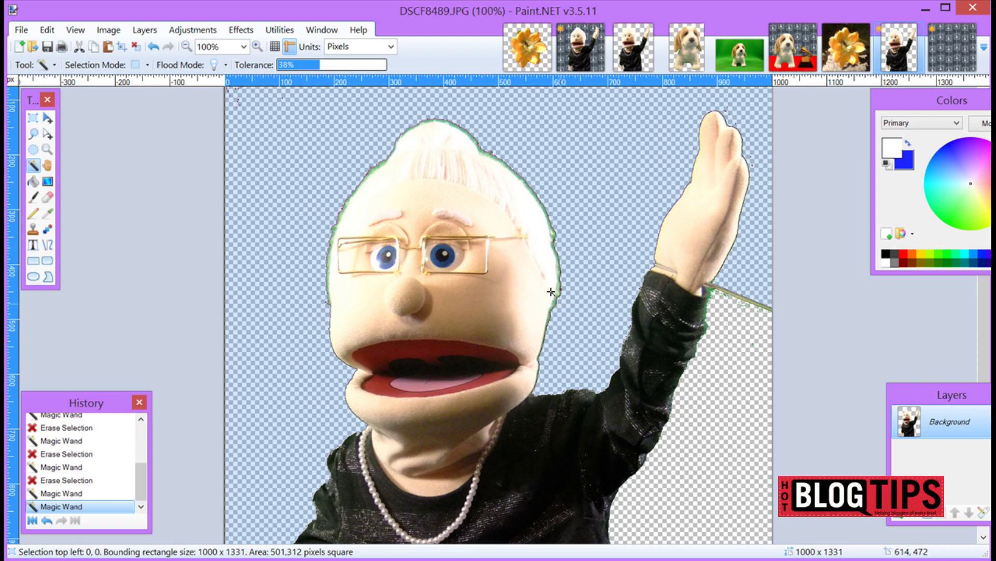
click(155, 47)
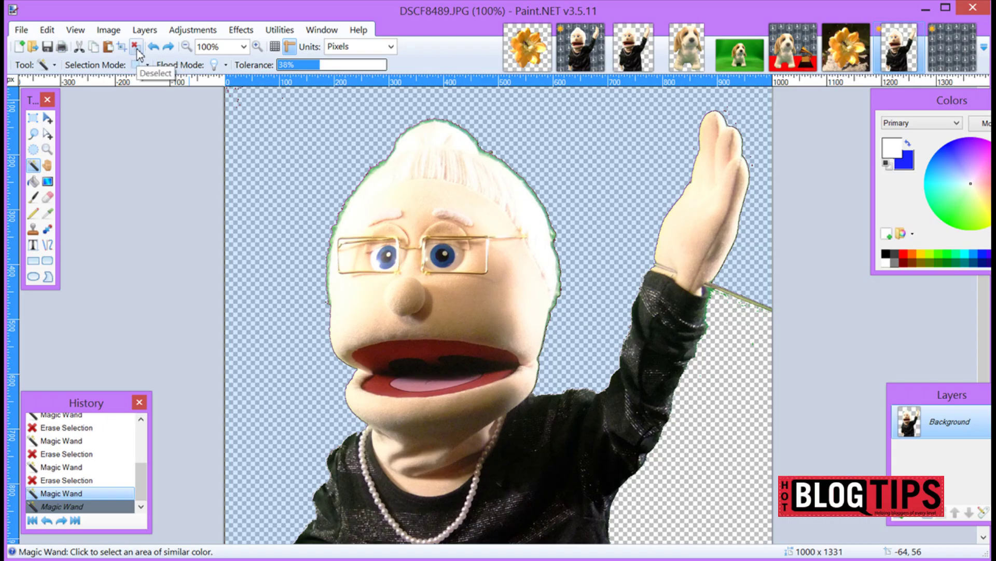
click(136, 47)
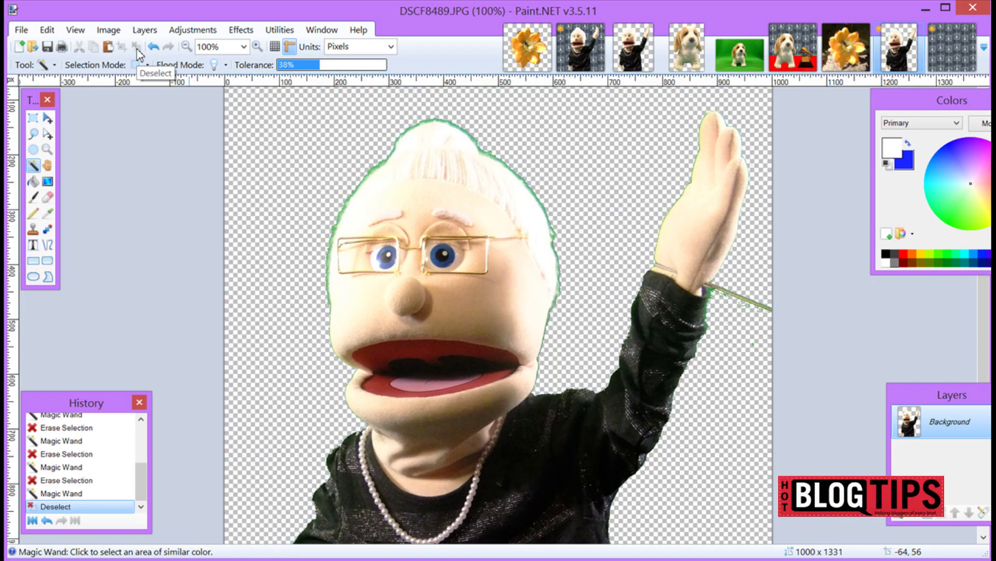
Erase leftover green specks near the image's top-left corner with the Eraser.
click(47, 198)
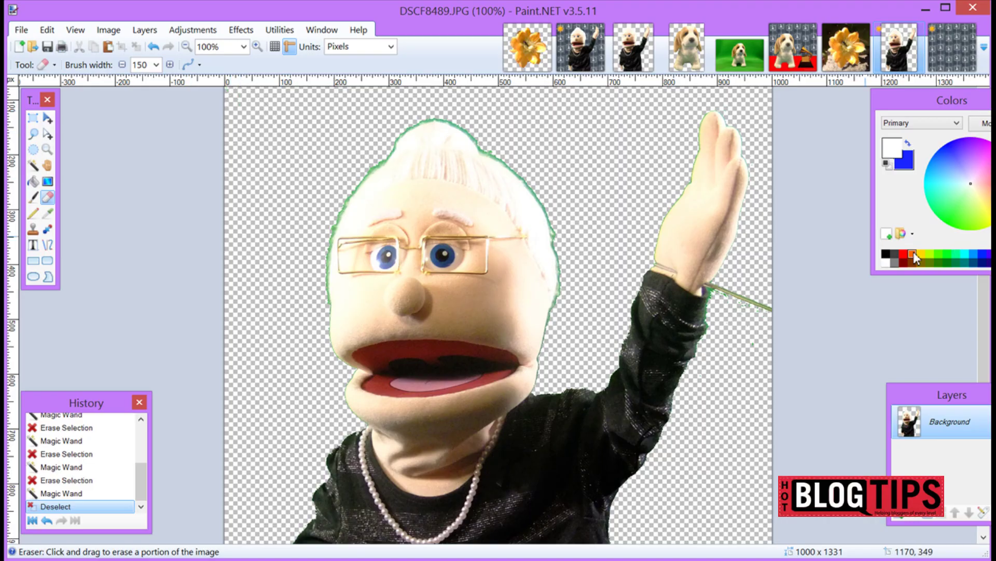
key(F8)
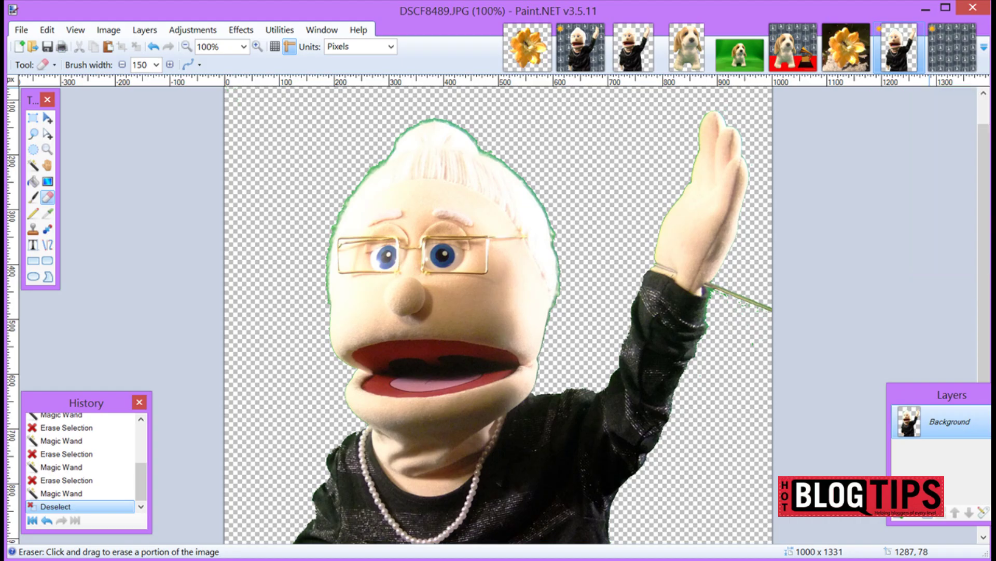
scroll(499, 312, up, 2)
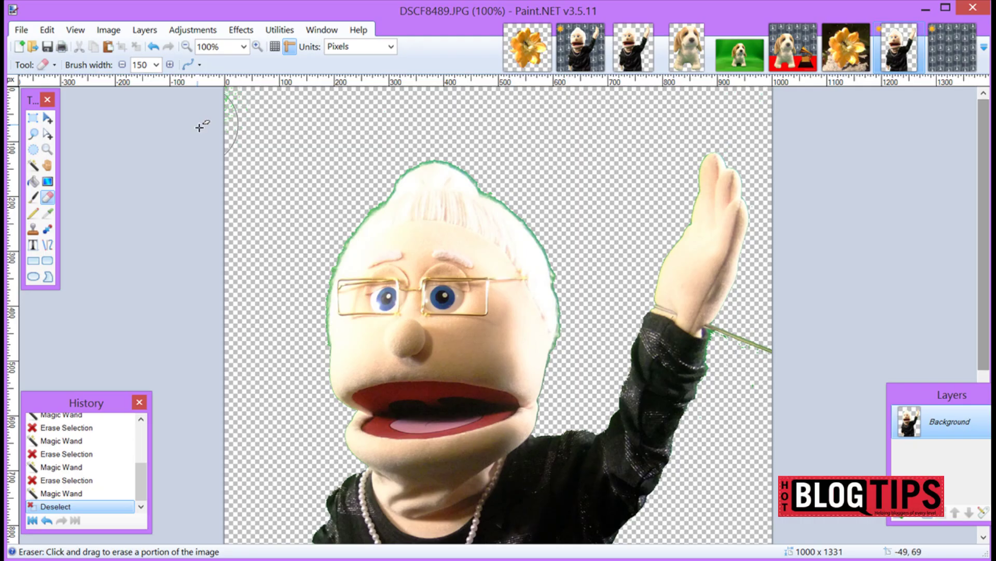
drag(256, 151, 248, 108)
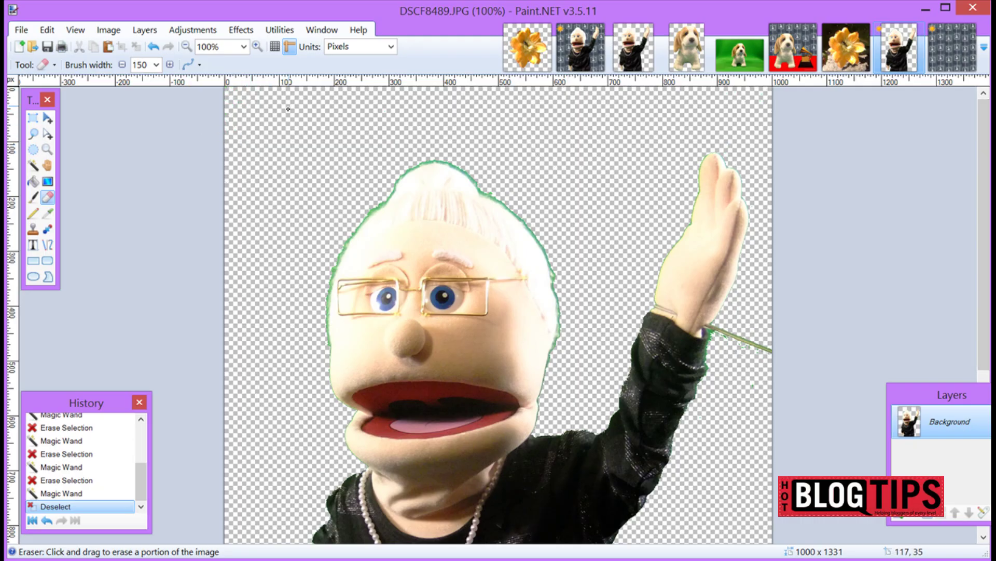
drag(246, 229, 259, 201)
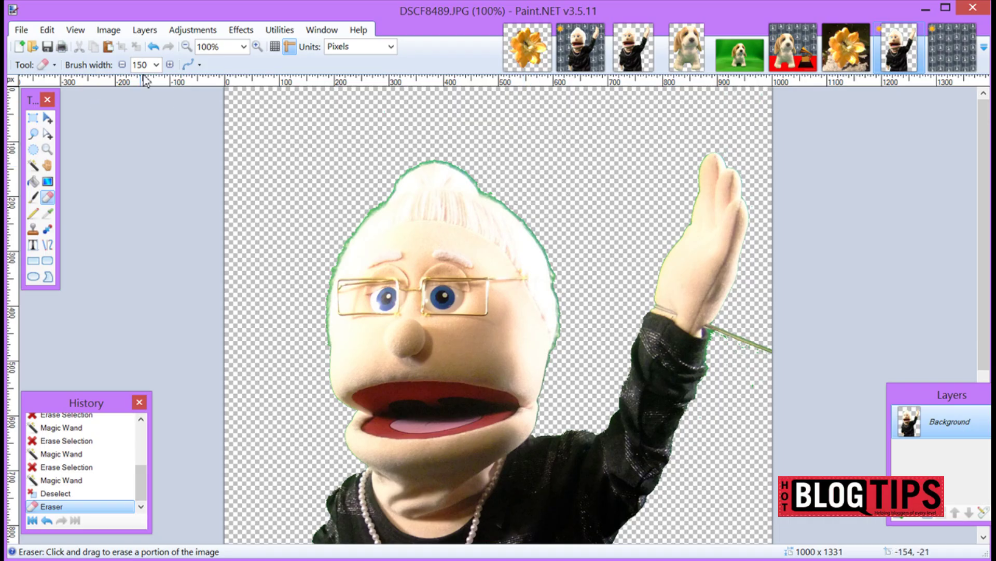
Set the eraser width to 60 and erase a small area beside the puppet.
click(156, 65)
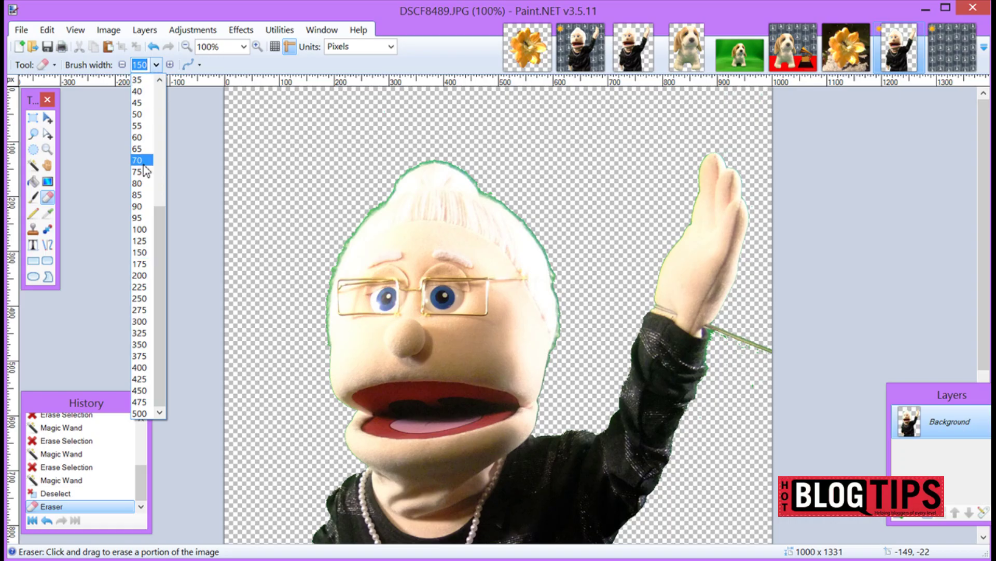
click(147, 143)
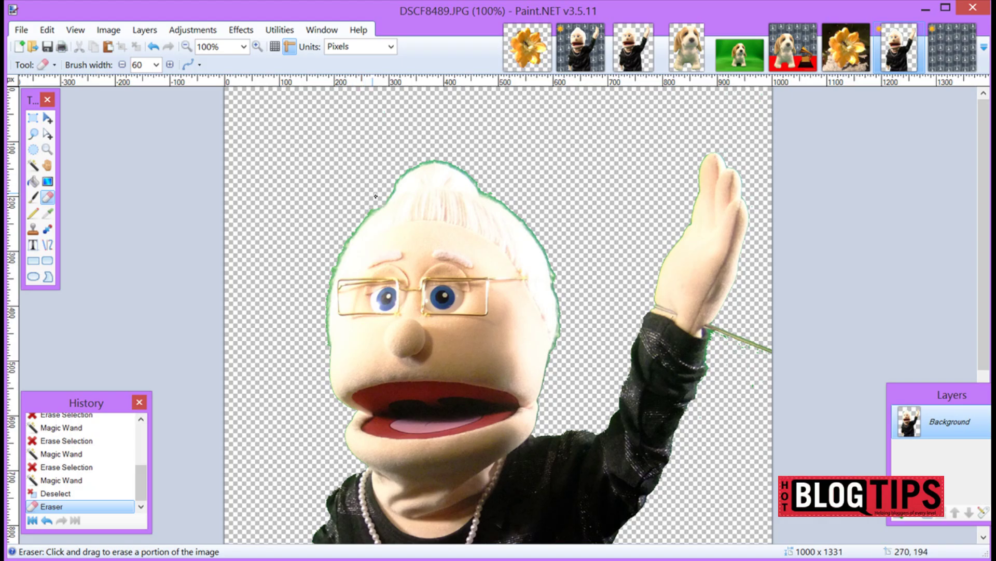
click(348, 224)
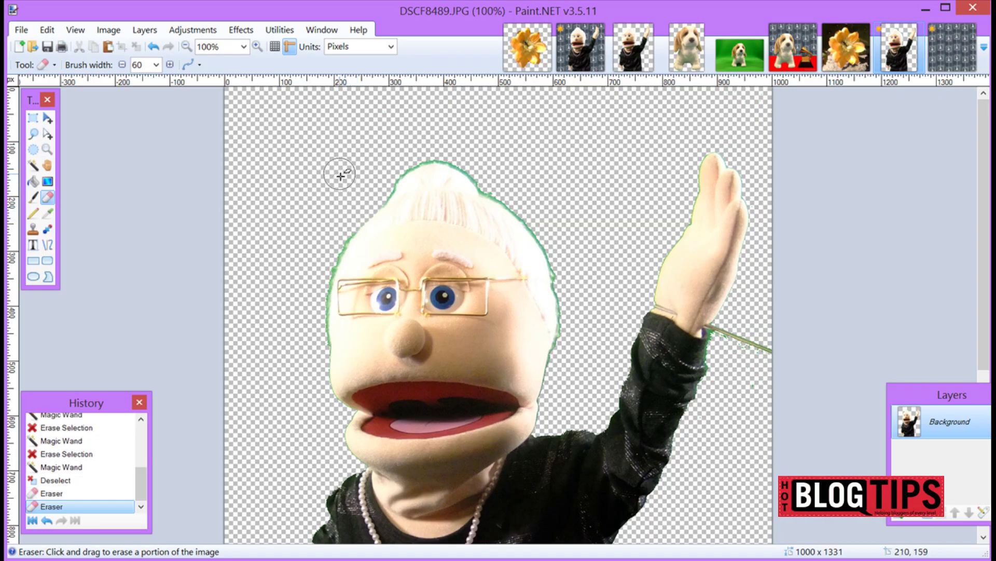
click(156, 66)
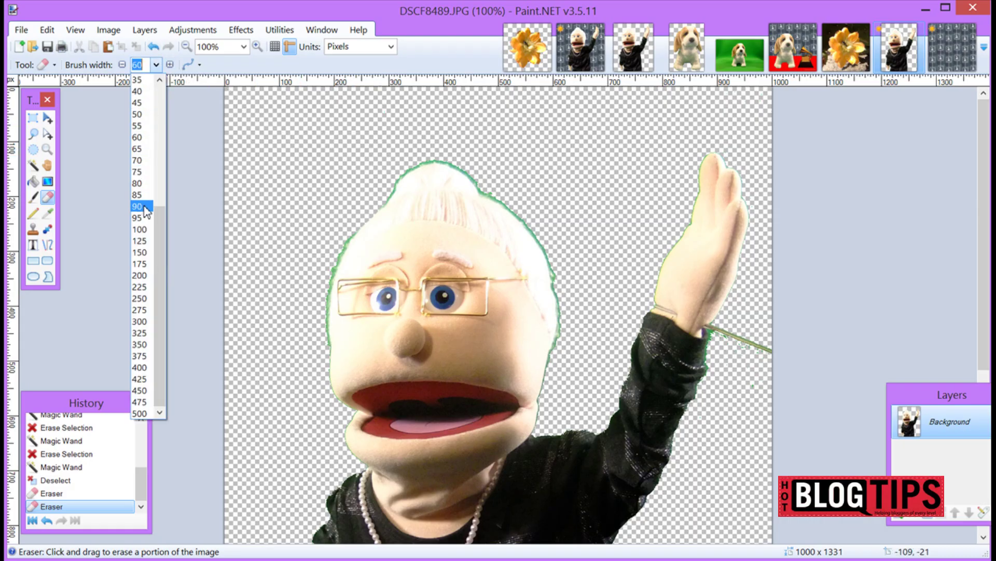
Set the eraser to 90 and clear stray pixels along the hair edge at 200%.
click(138, 207)
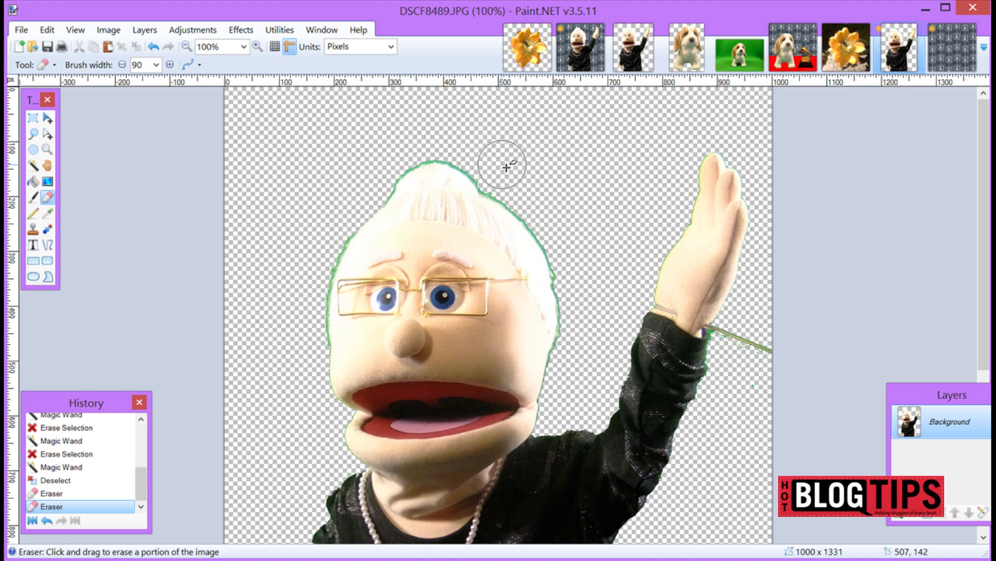
click(258, 47)
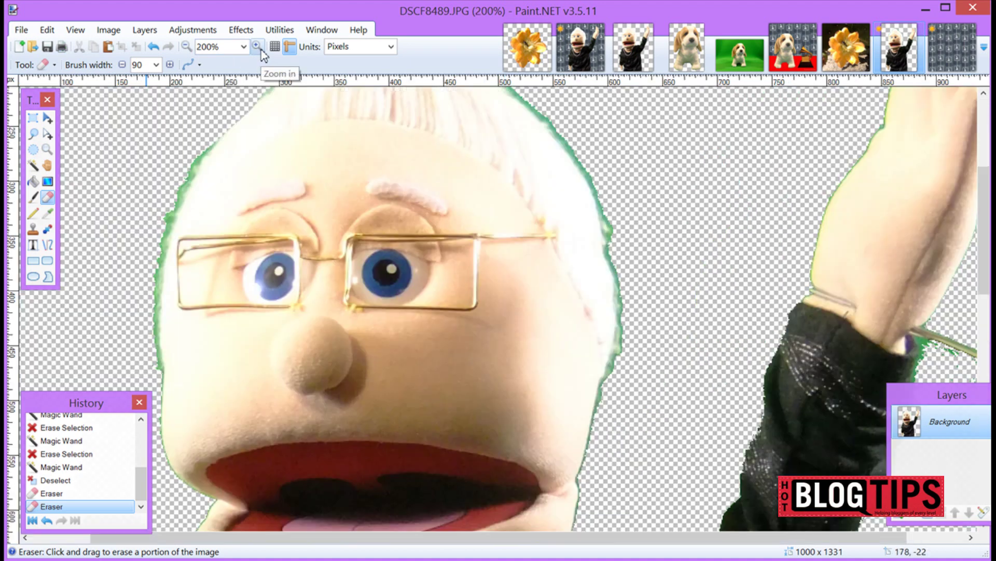
click(654, 221)
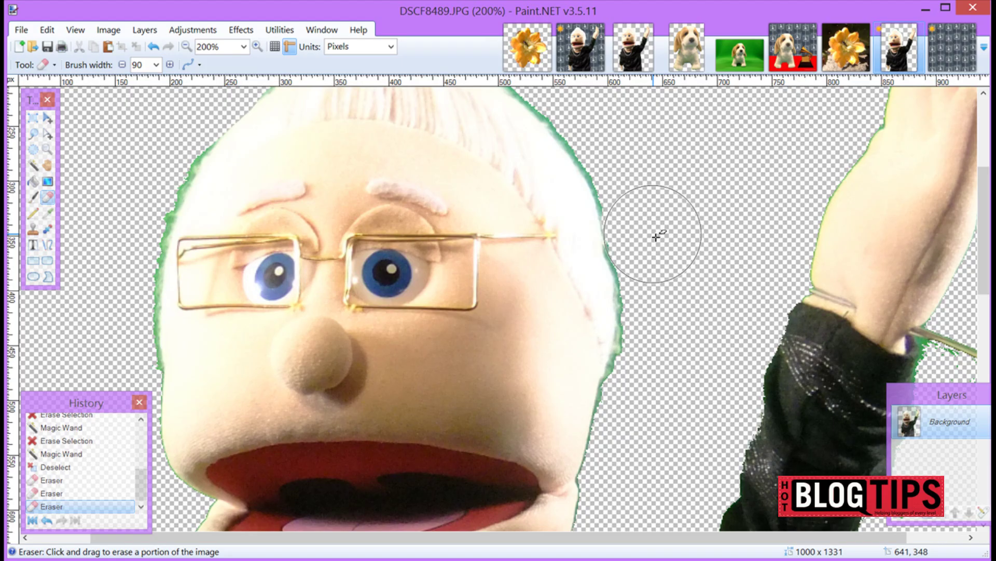
click(657, 239)
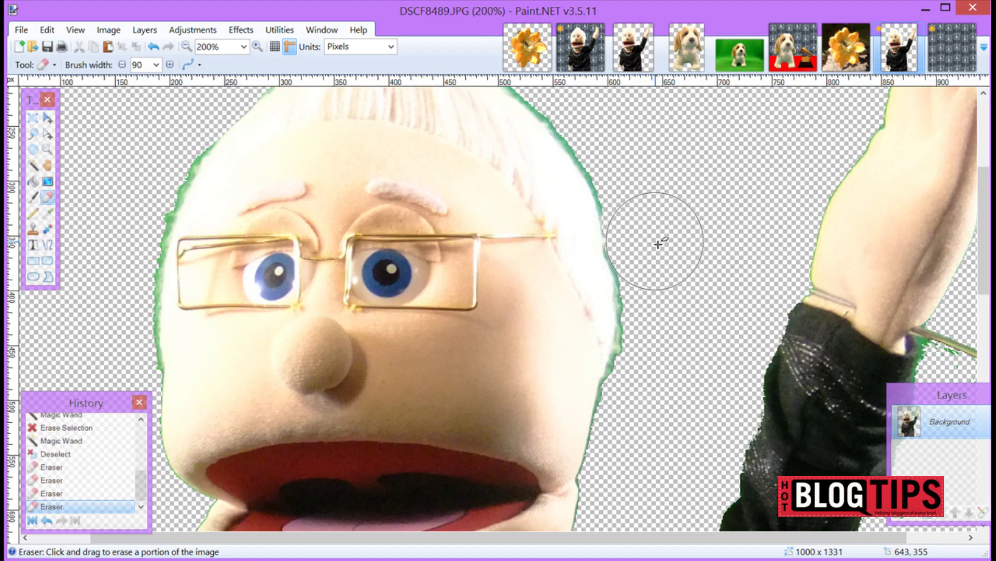
click(662, 244)
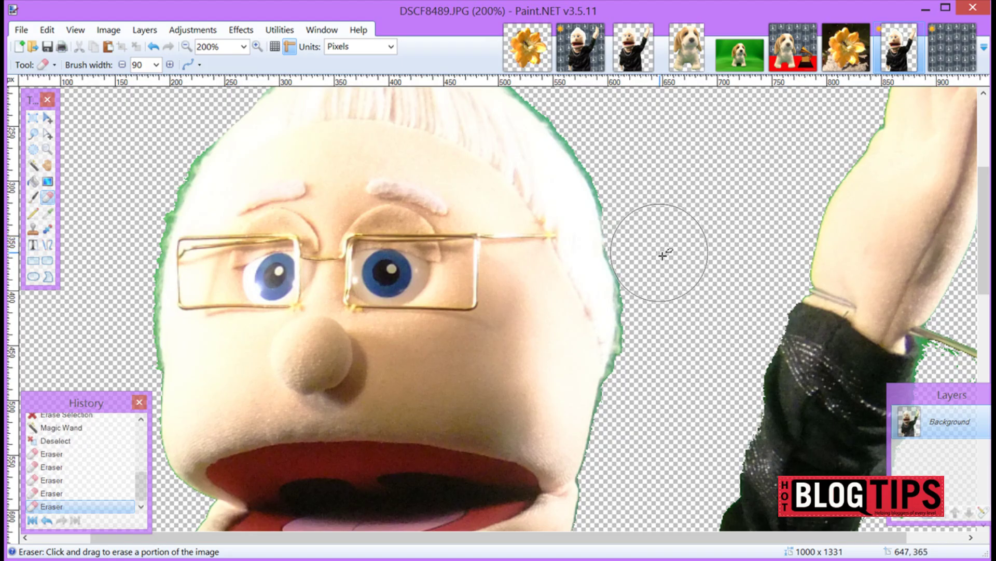
click(662, 259)
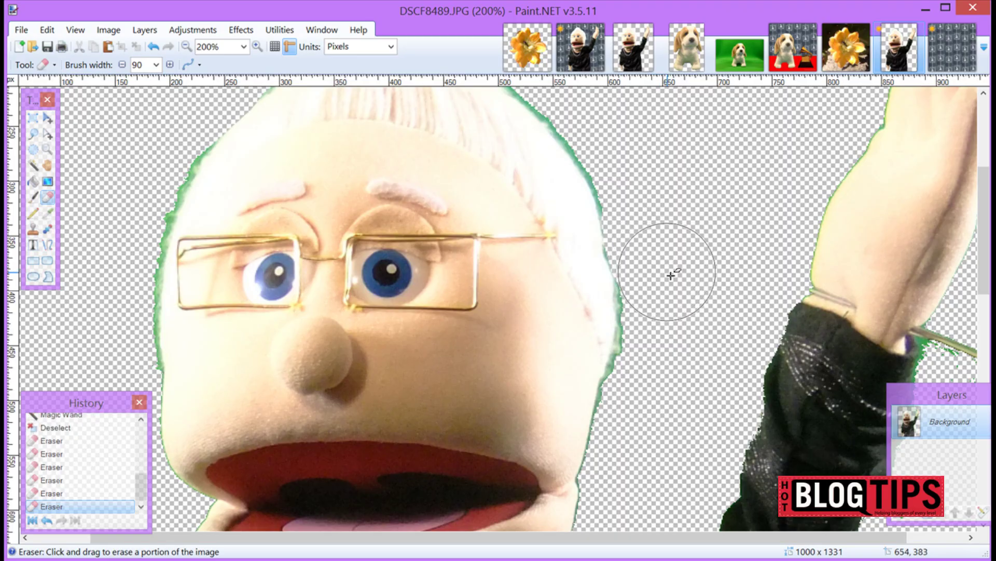
mouse_move(667, 281)
mouse_down()
mouse_move(672, 274)
mouse_move(668, 299)
mouse_move(689, 284)
mouse_up()
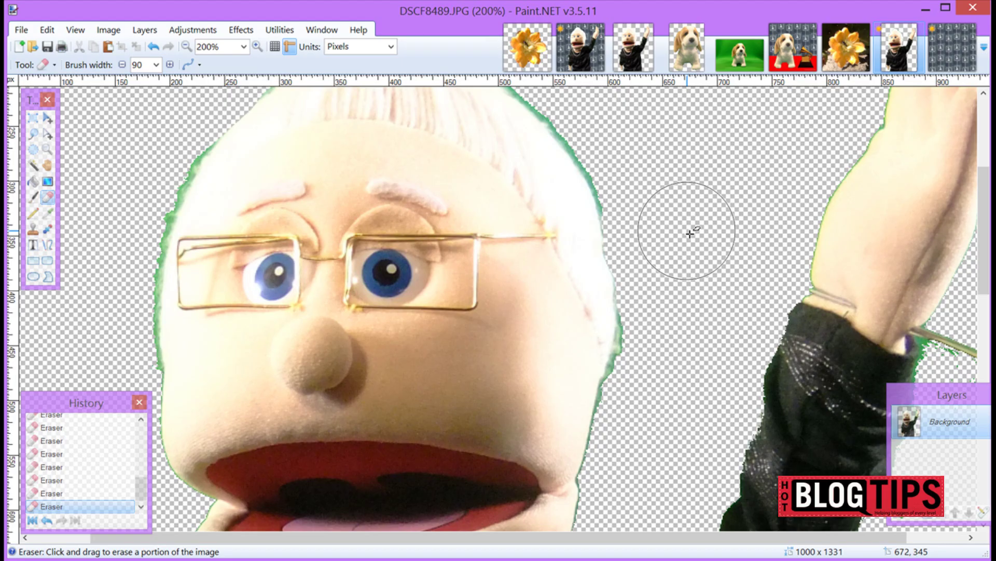
drag(983, 256, 979, 155)
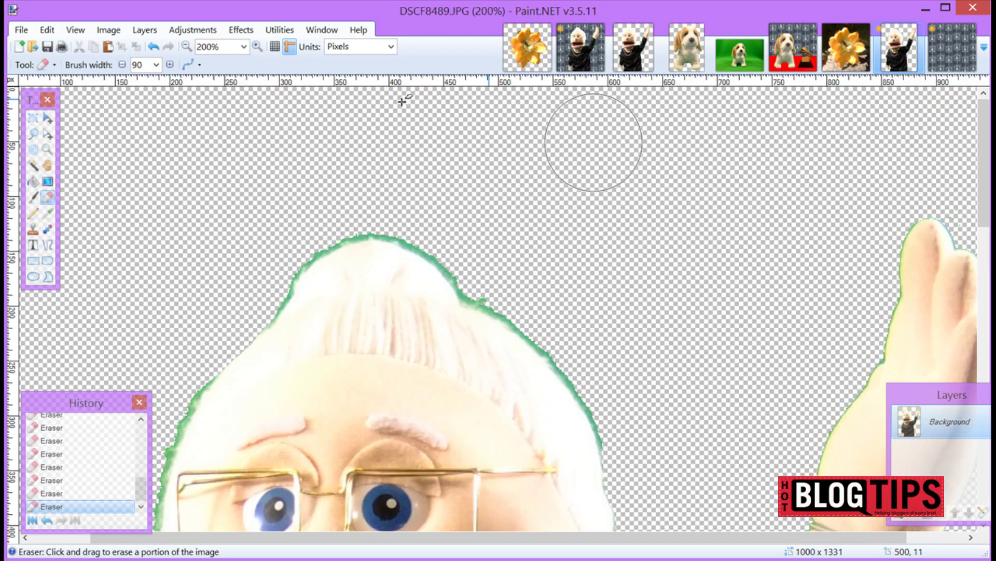
At 66% zoom, erase the green fringe right of the raised arm, then show DSCF8489 CLR 830.png.
click(187, 46)
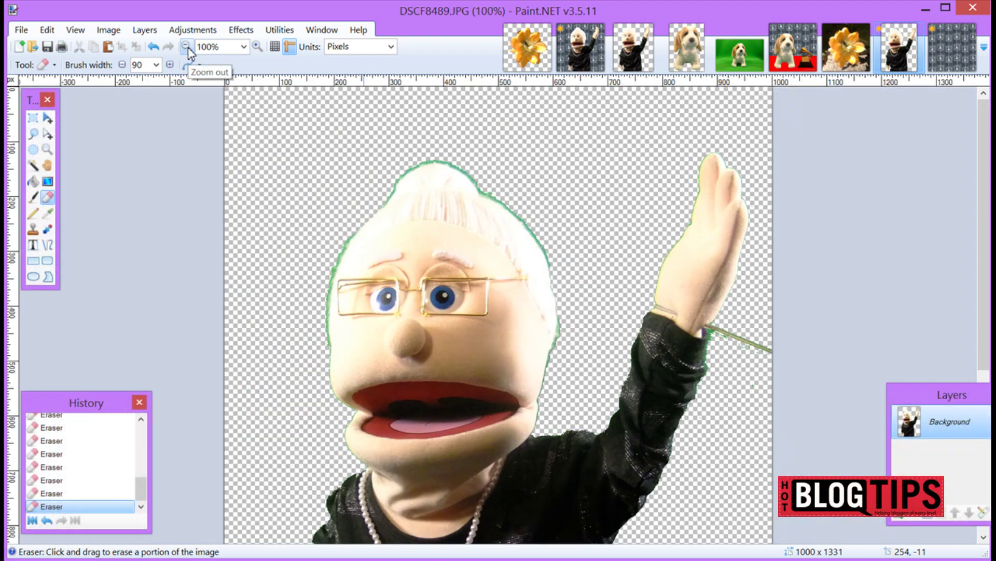
click(187, 47)
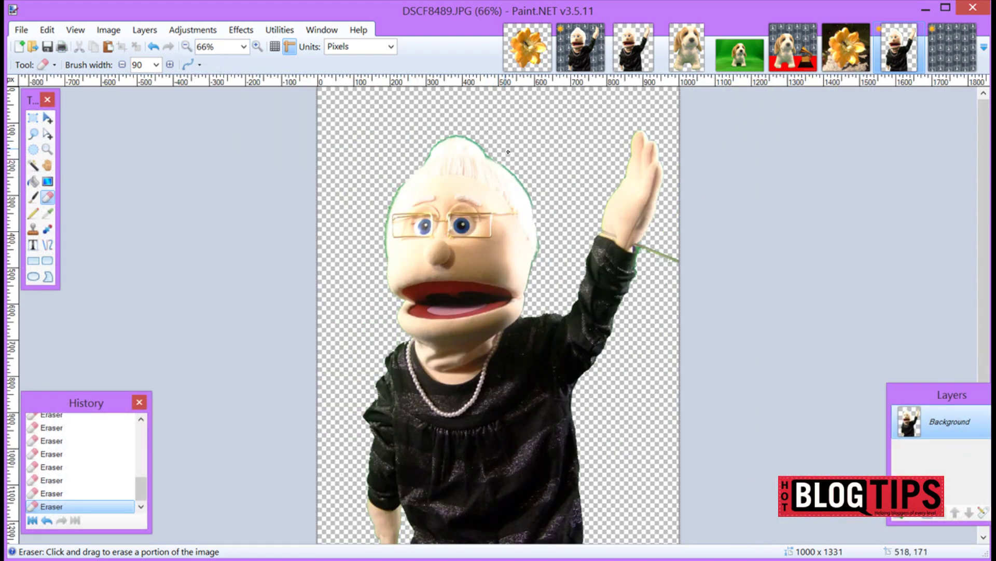
mouse_move(657, 256)
mouse_down()
mouse_move(668, 256)
mouse_move(666, 301)
mouse_up()
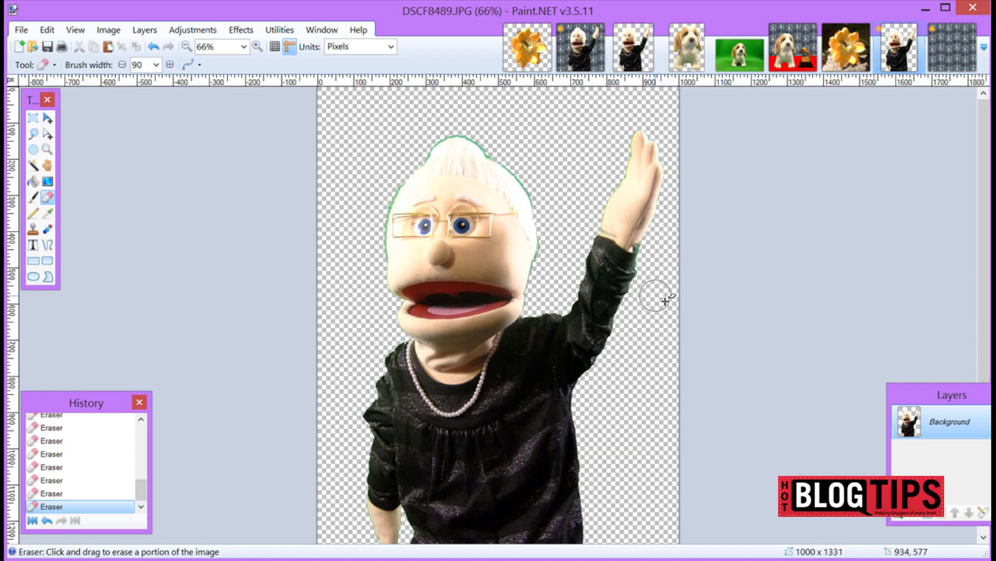
scroll(981, 283, down, 1)
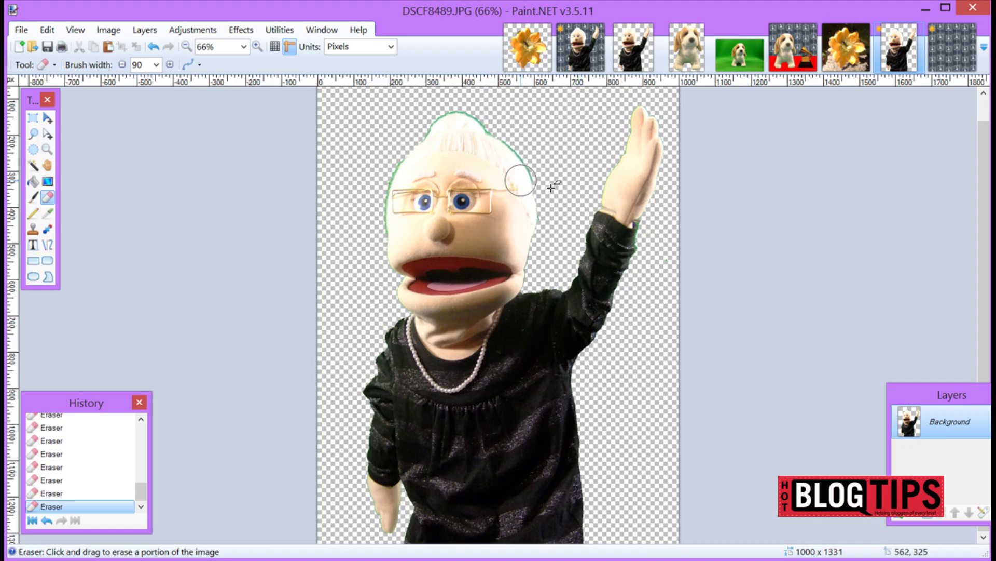
click(638, 60)
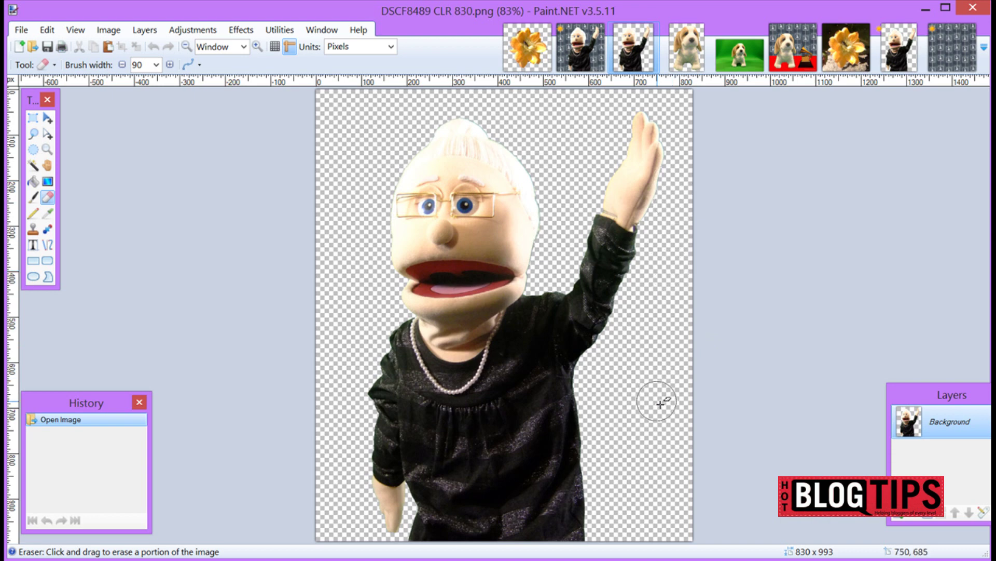
Save the cut-out as PNG named 'DSCF8489 CLR 830 1.png' with default settings.
click(22, 30)
click(42, 140)
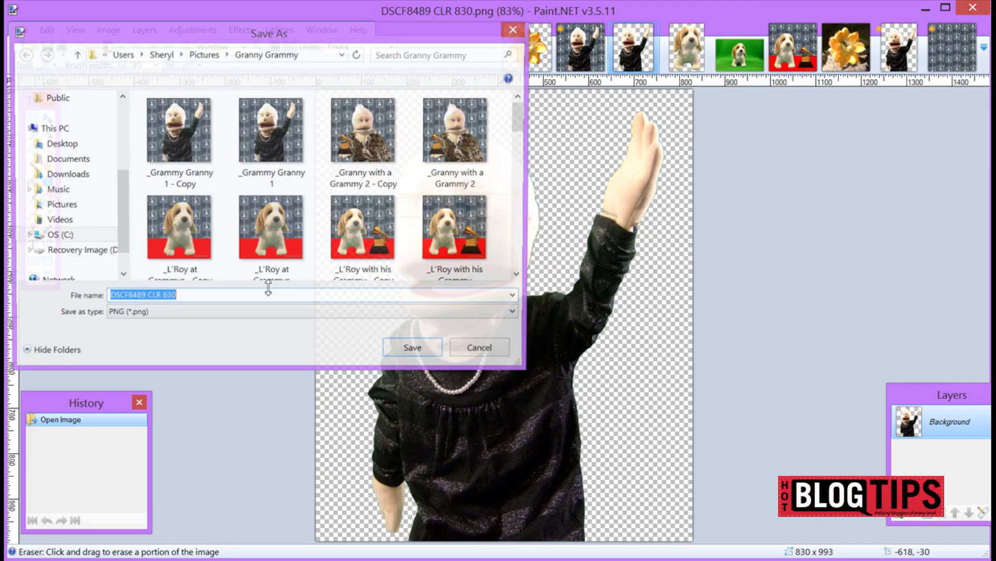
click(213, 300)
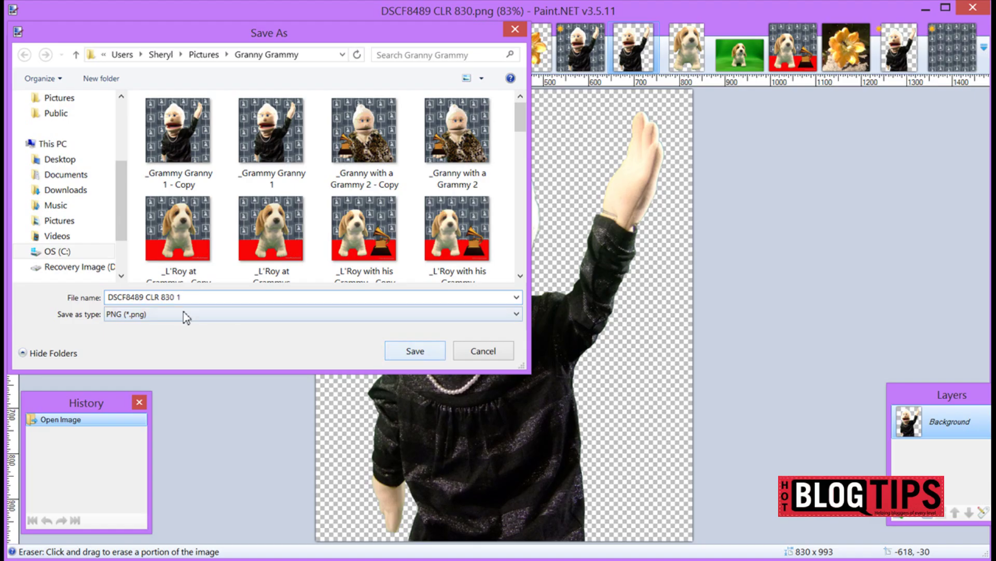
click(416, 351)
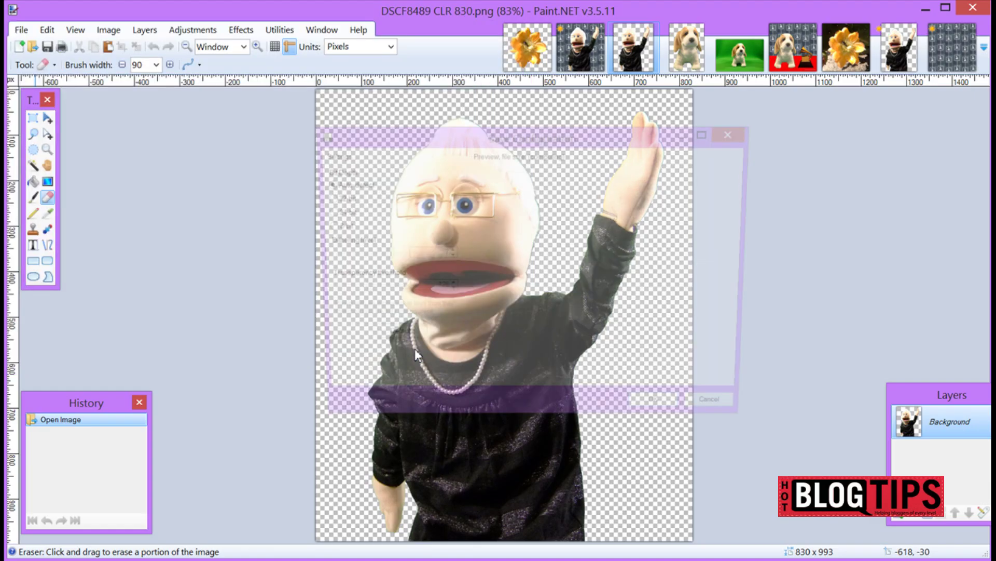
click(665, 415)
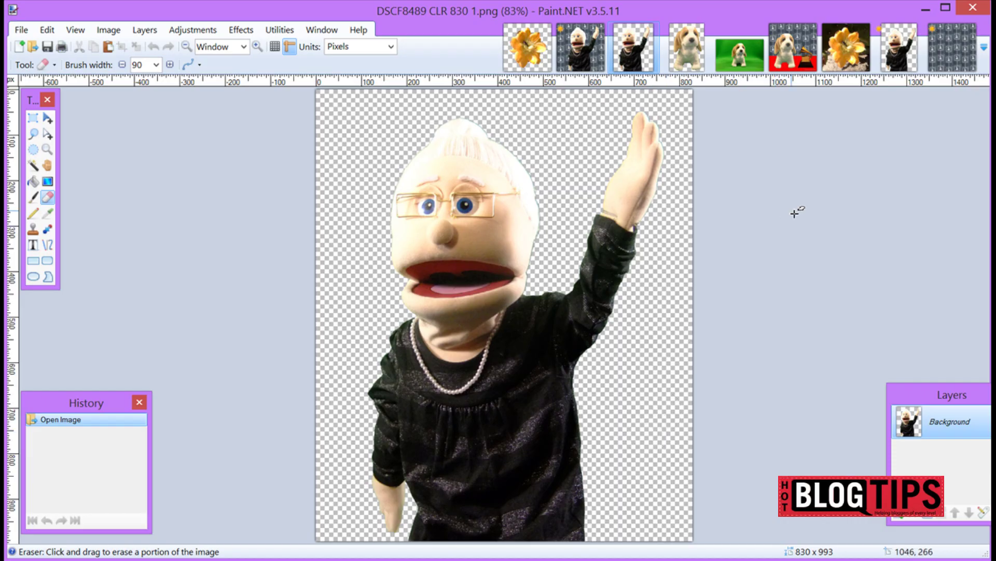
Check the flower cut-out, then return to the original Bee on cactus flower 1.png.
click(849, 63)
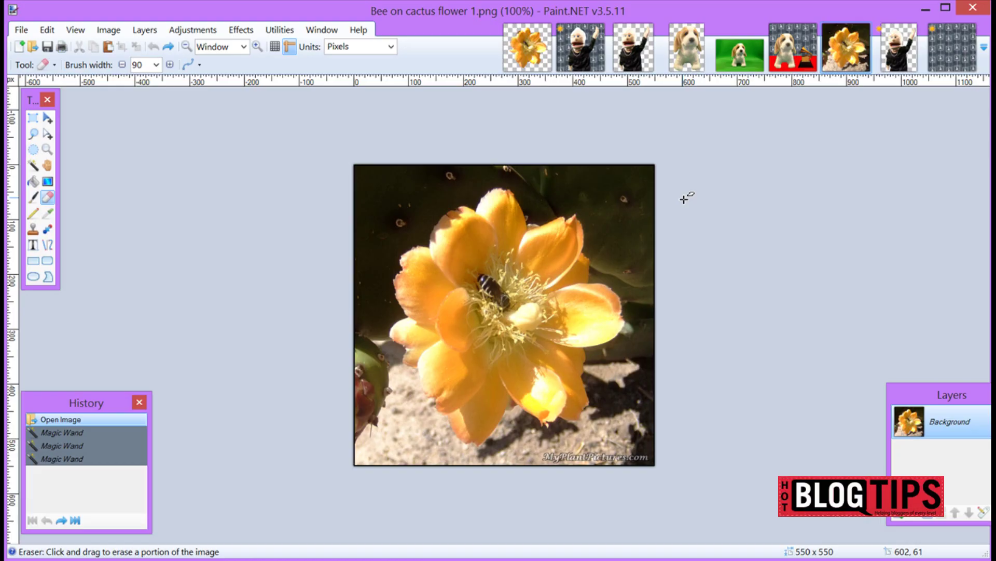
click(526, 59)
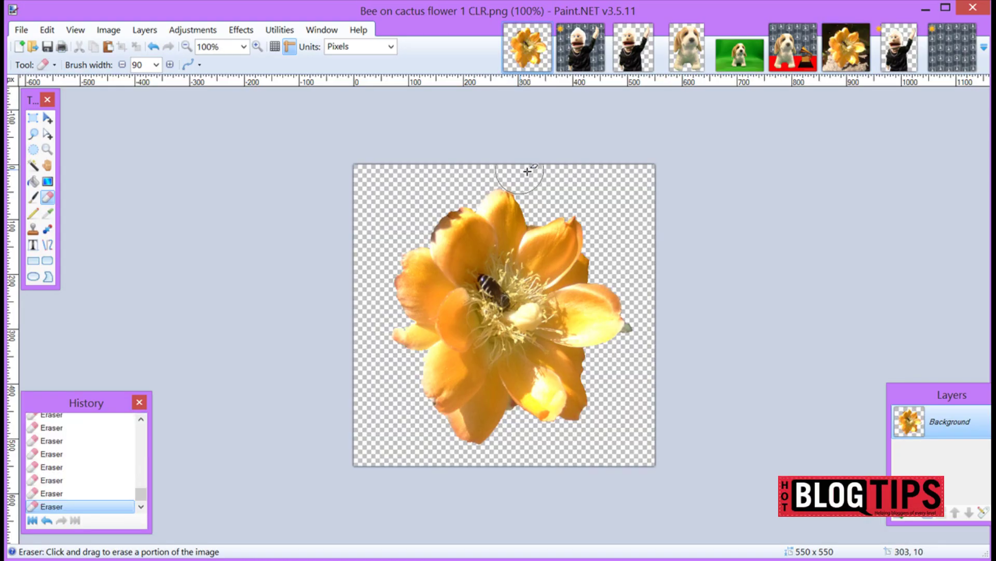
click(857, 62)
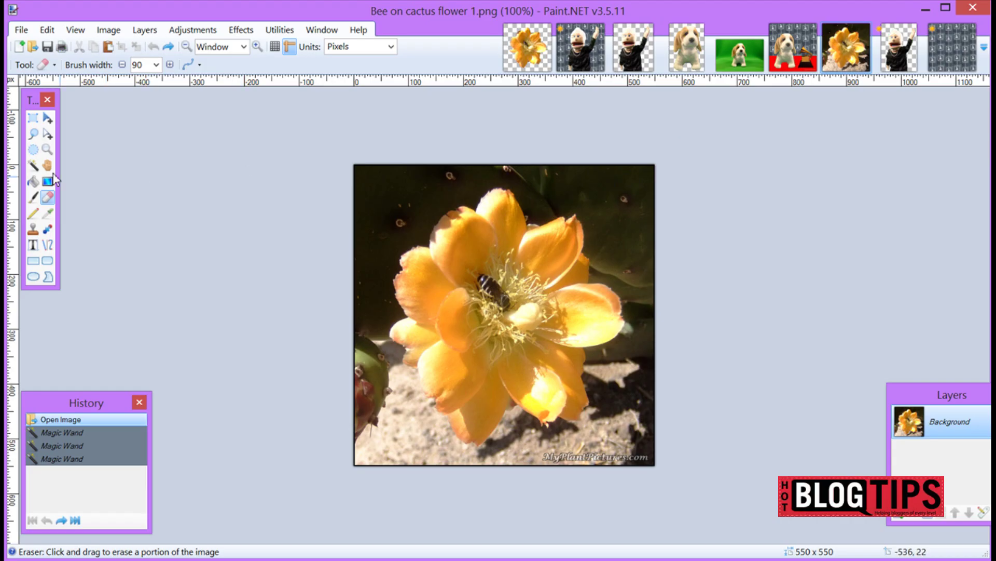
click(33, 165)
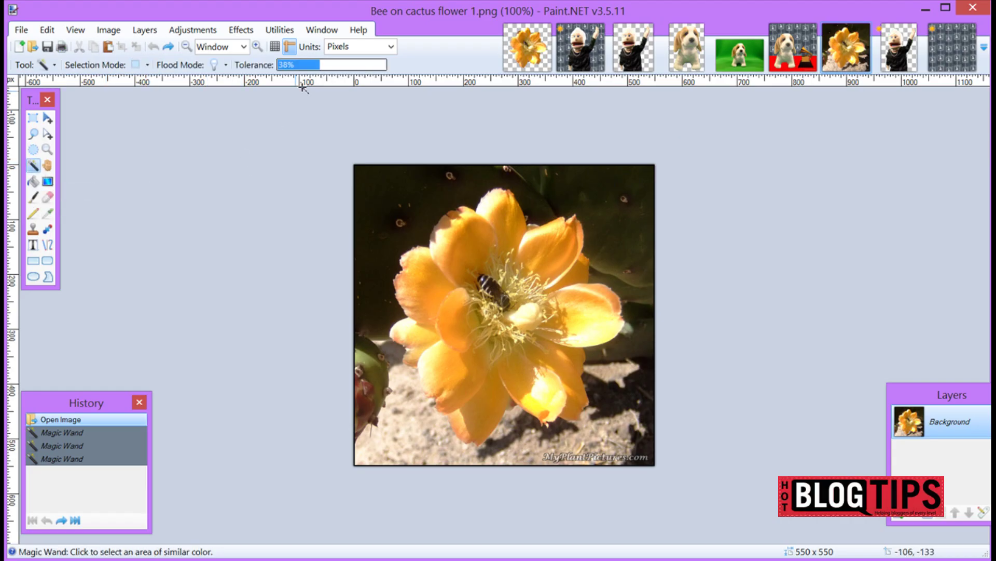
Magic Wand and delete the dark background, lower-left sand and green cactus, lowering tolerance to 22%.
click(393, 203)
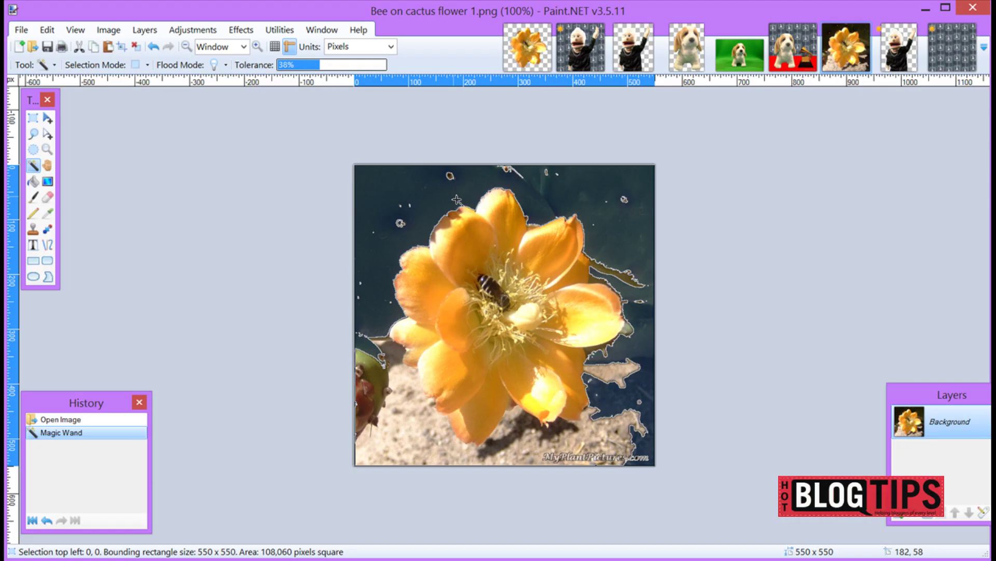
key(Delete)
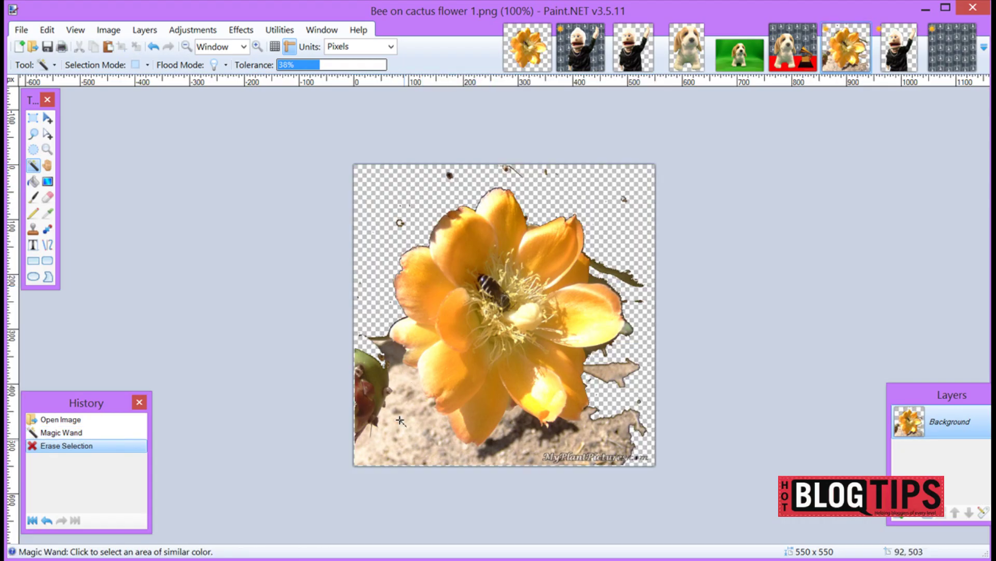
click(404, 420)
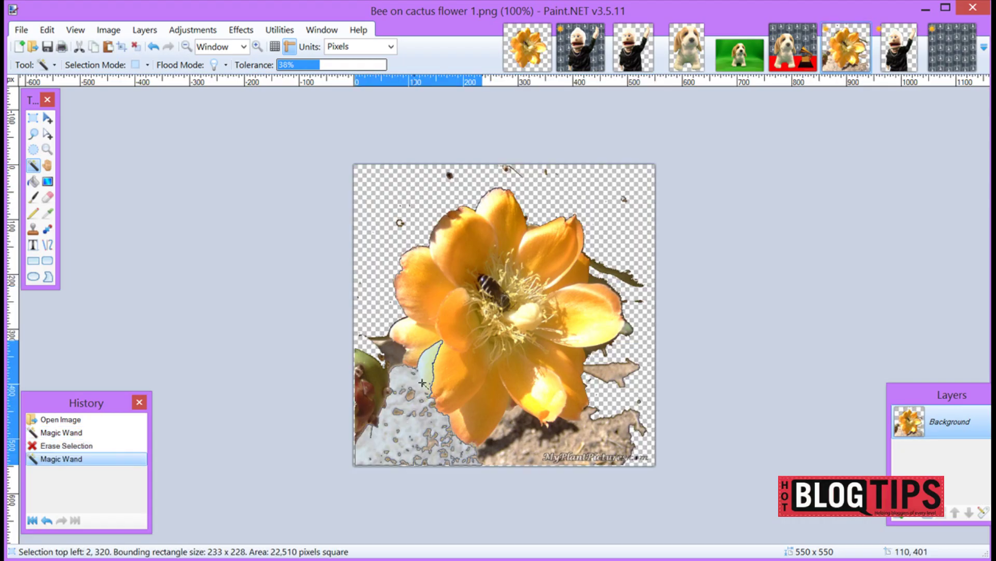
click(308, 64)
click(411, 387)
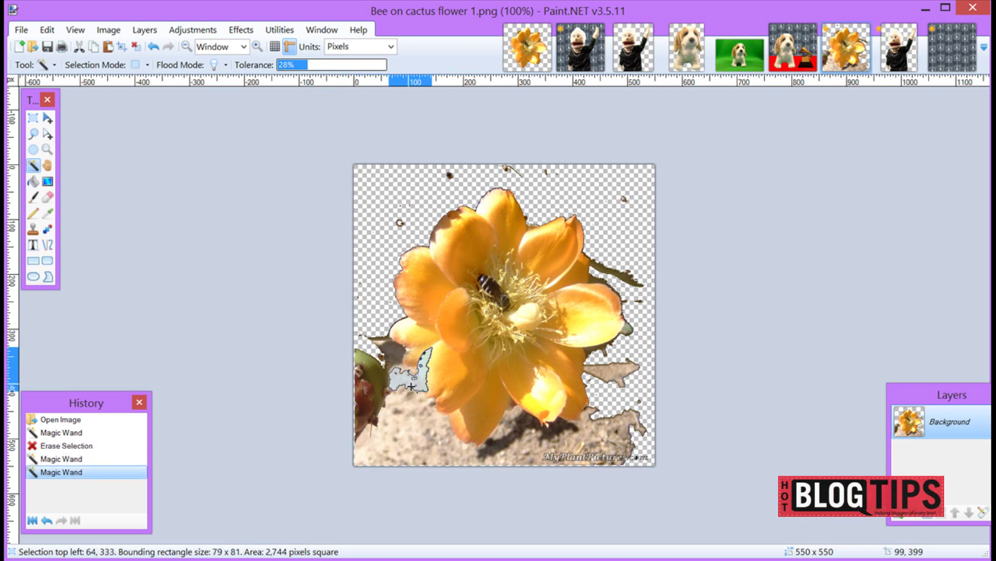
click(302, 65)
click(420, 414)
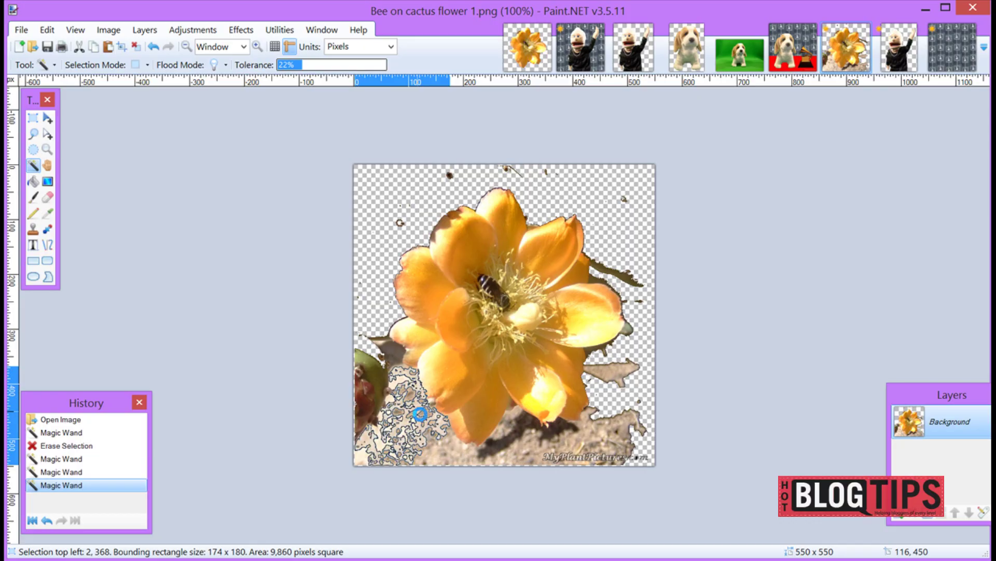
key(Delete)
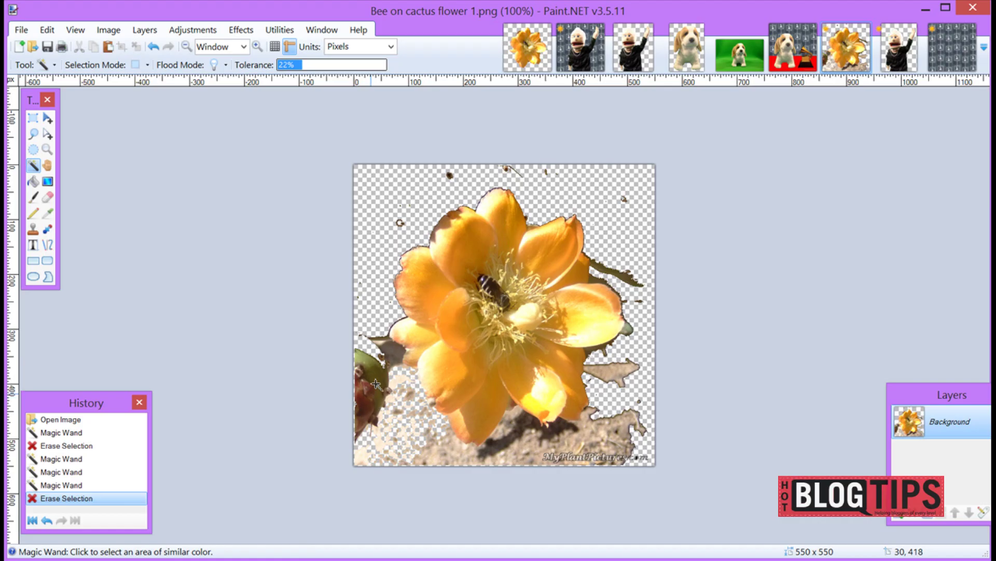
click(376, 384)
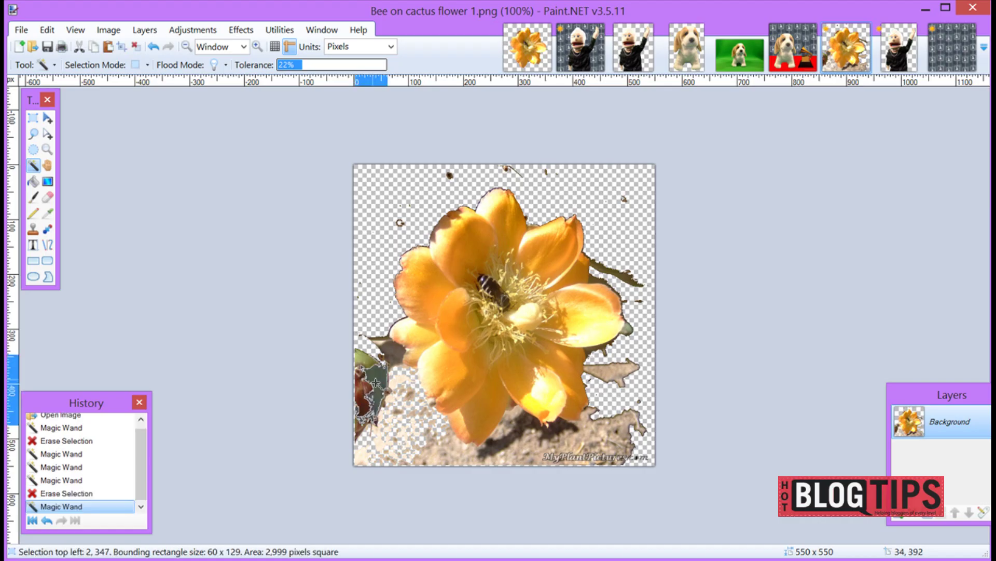
key(Delete)
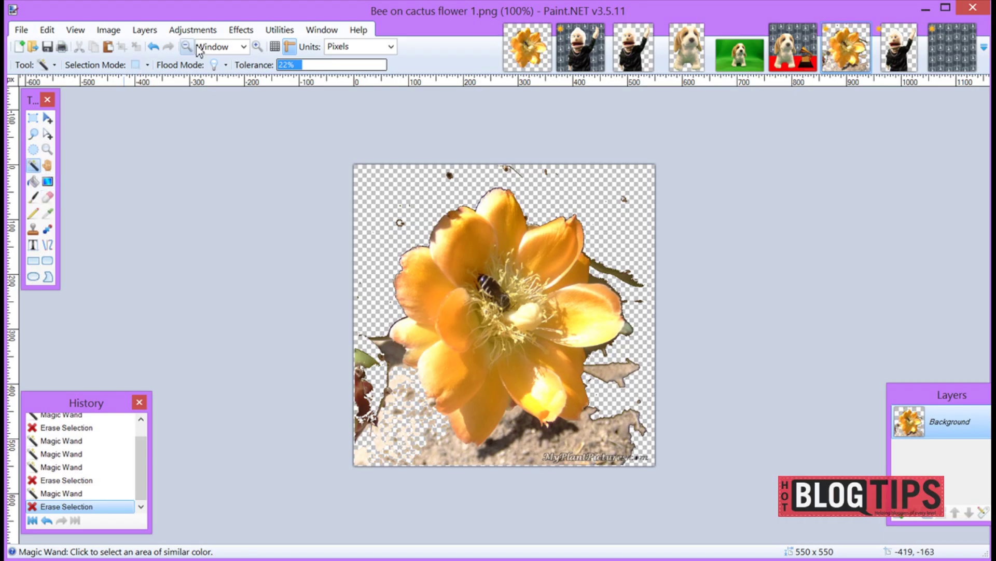
Zoom to 300% and erase the brown ground strips around the flower's right and lower edges.
click(258, 47)
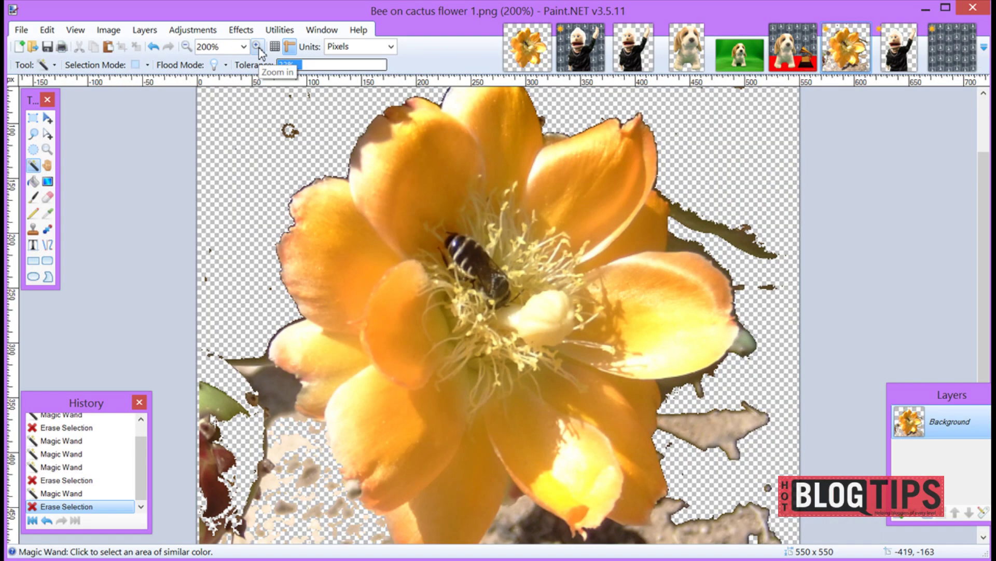
click(259, 48)
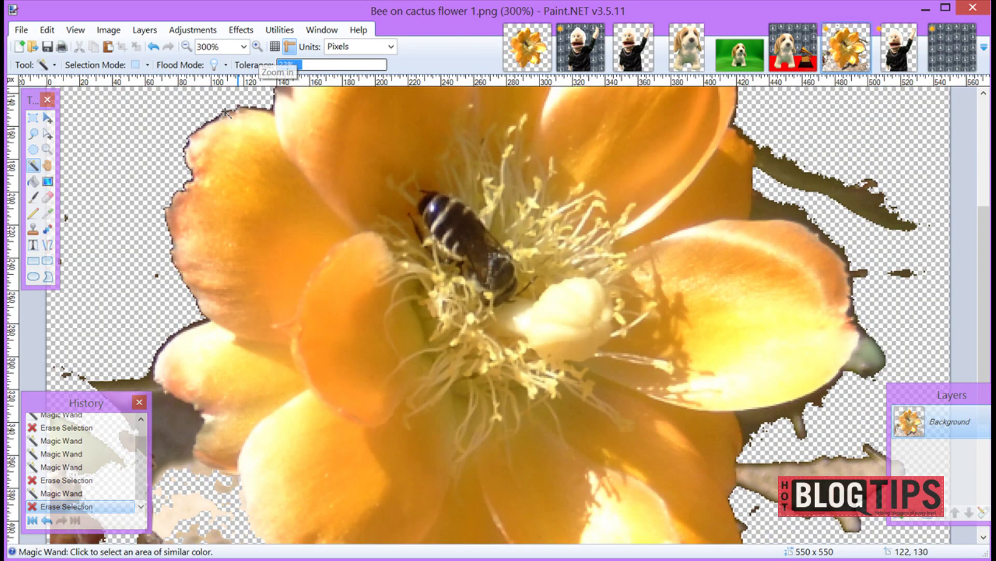
click(47, 197)
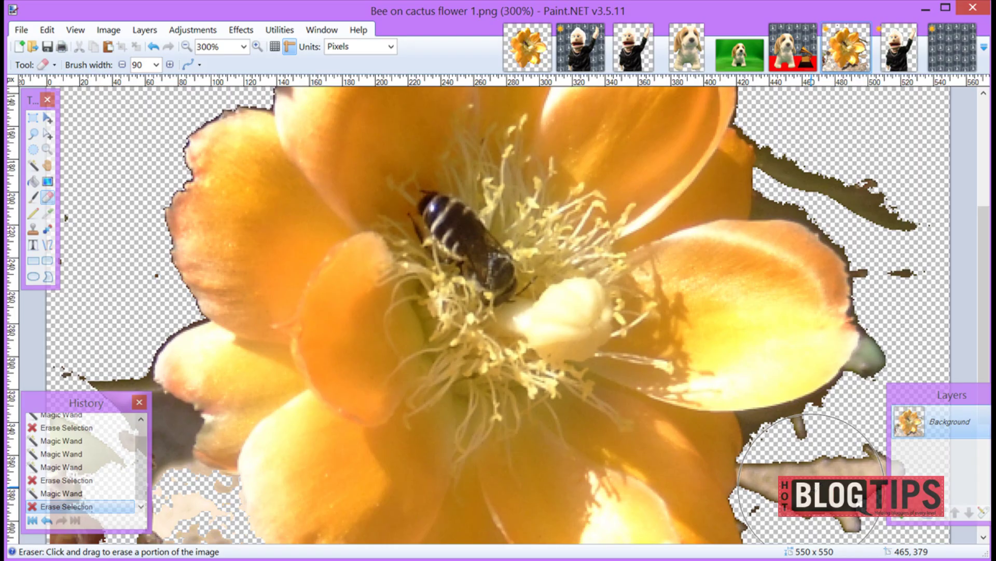
click(813, 487)
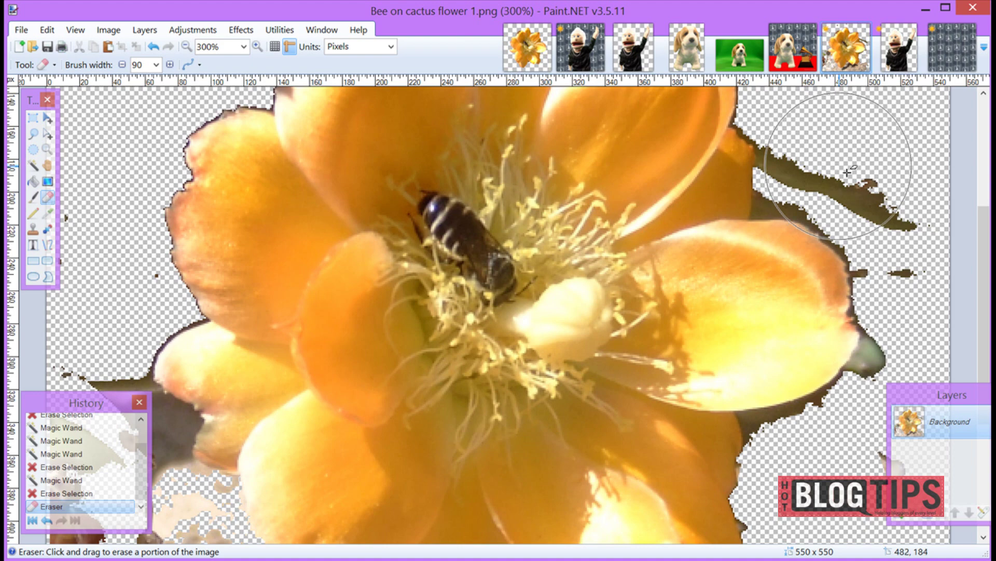
click(926, 299)
click(923, 267)
click(922, 266)
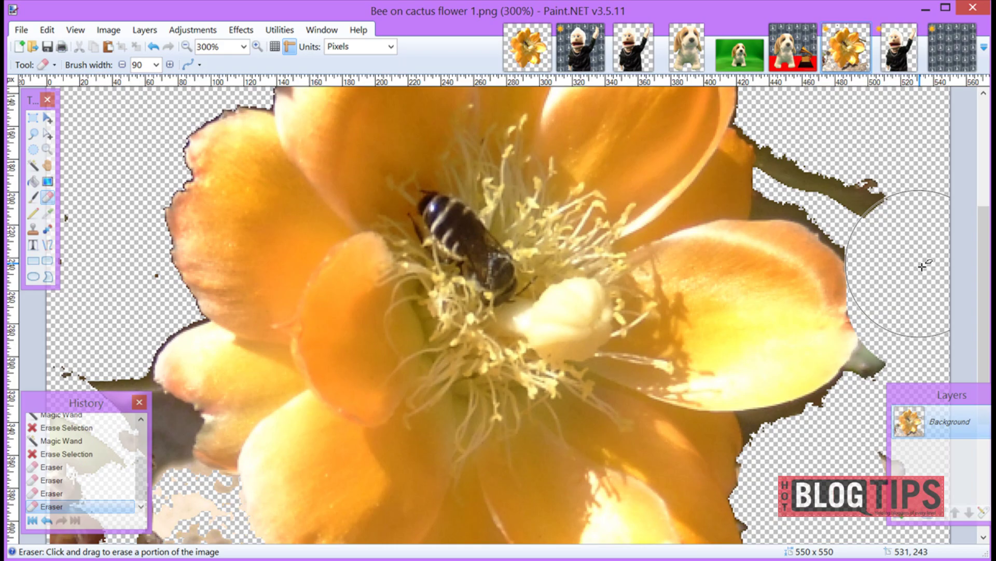
click(930, 245)
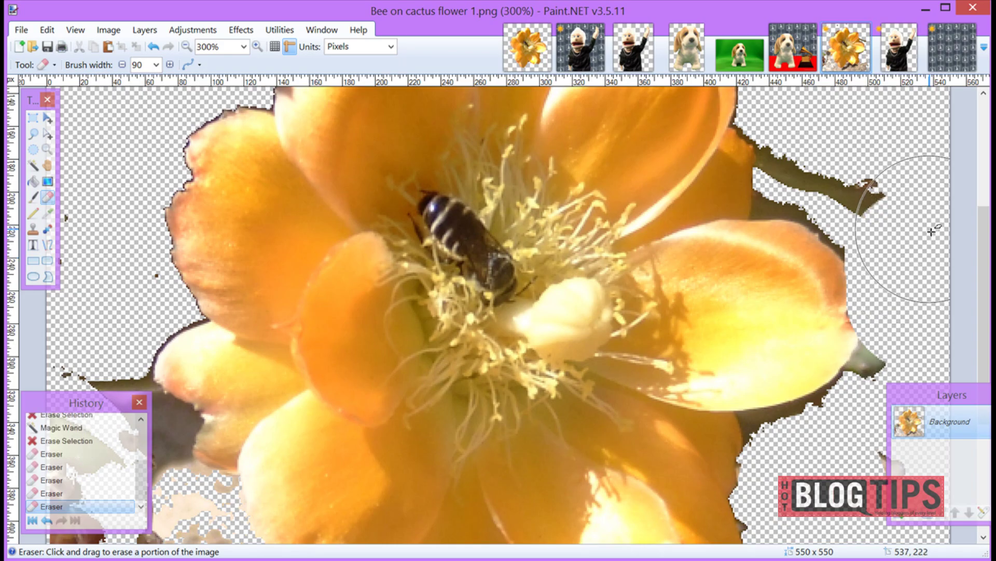
click(913, 214)
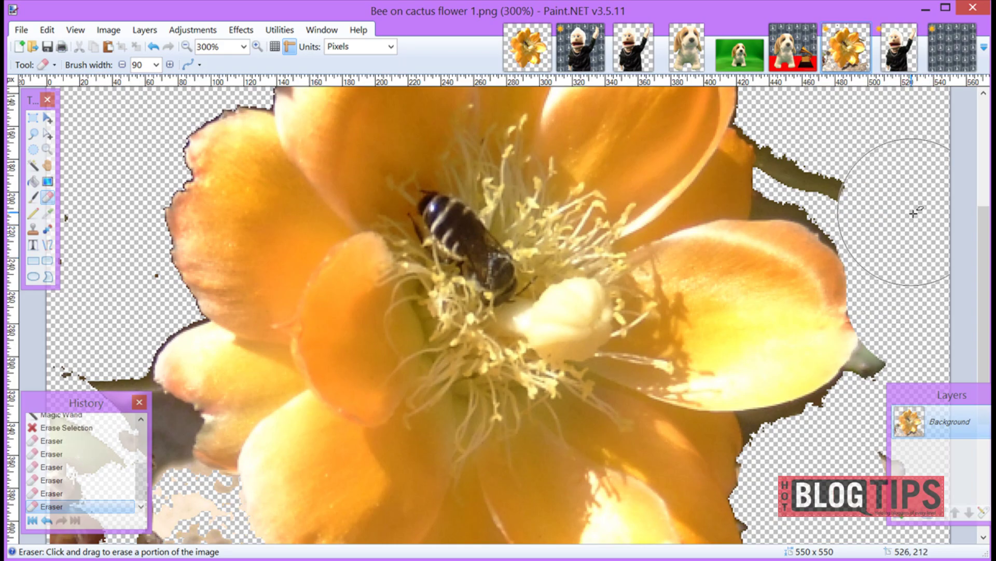
click(904, 193)
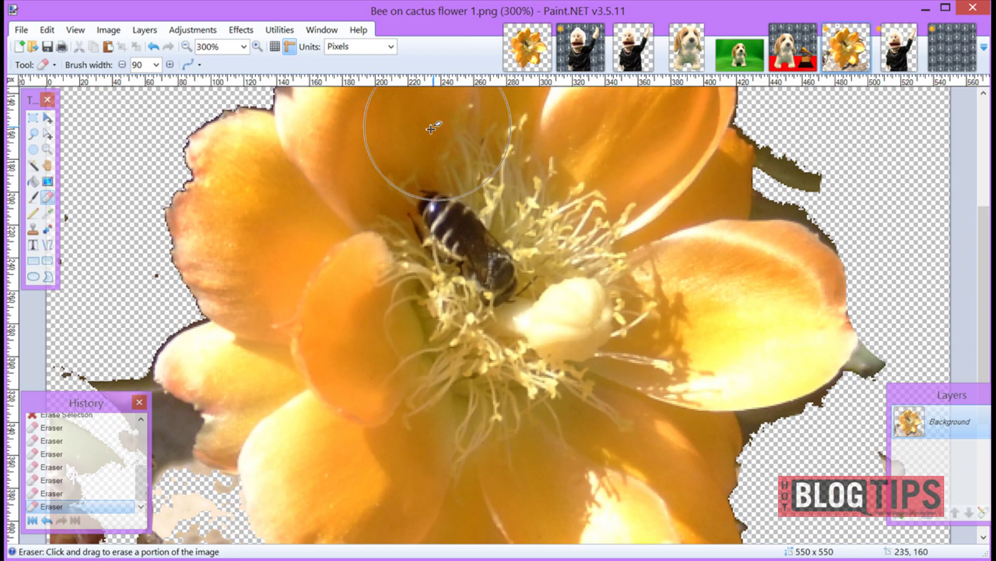
Zoom back out and bring up the L'Roy with his Grammy image.
click(187, 50)
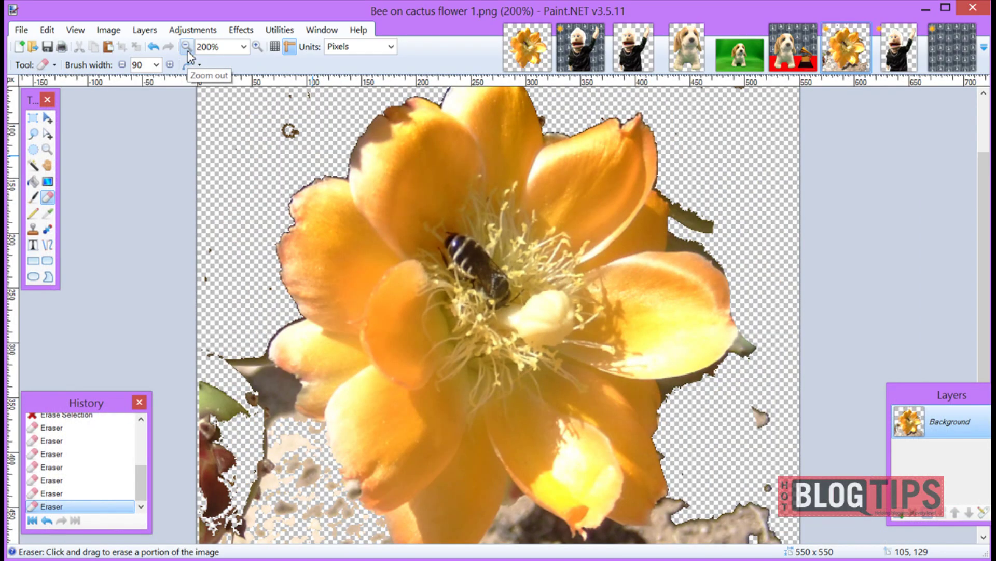
click(187, 50)
click(529, 52)
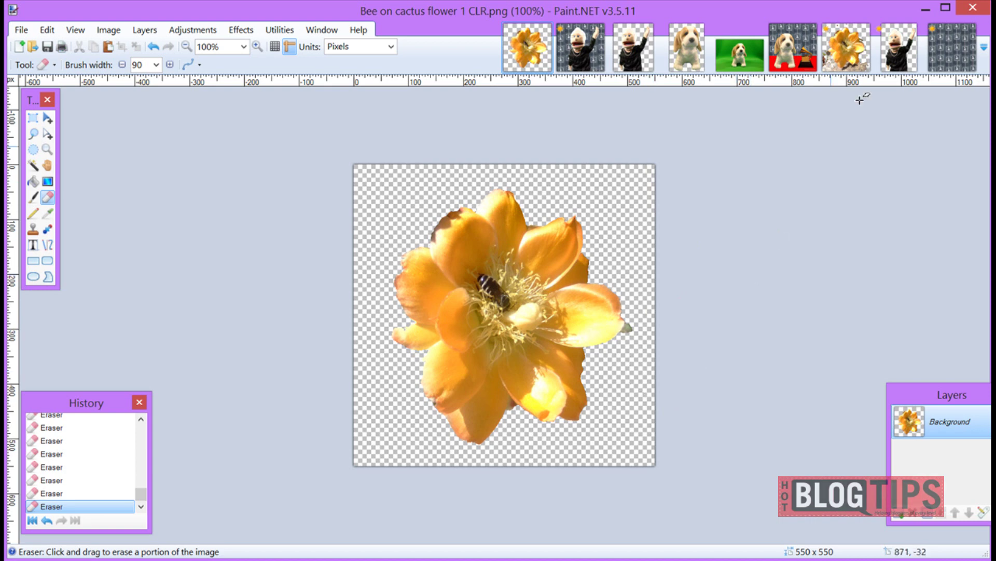
click(804, 67)
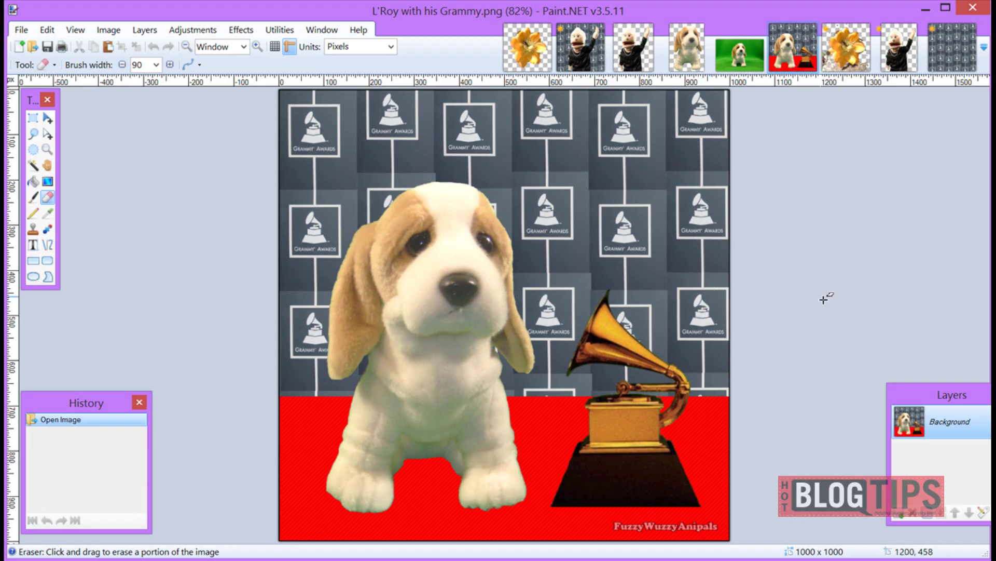
Pick the Move Selected Pixels tool and switch to the Grammy Wall X.png backdrop.
click(47, 118)
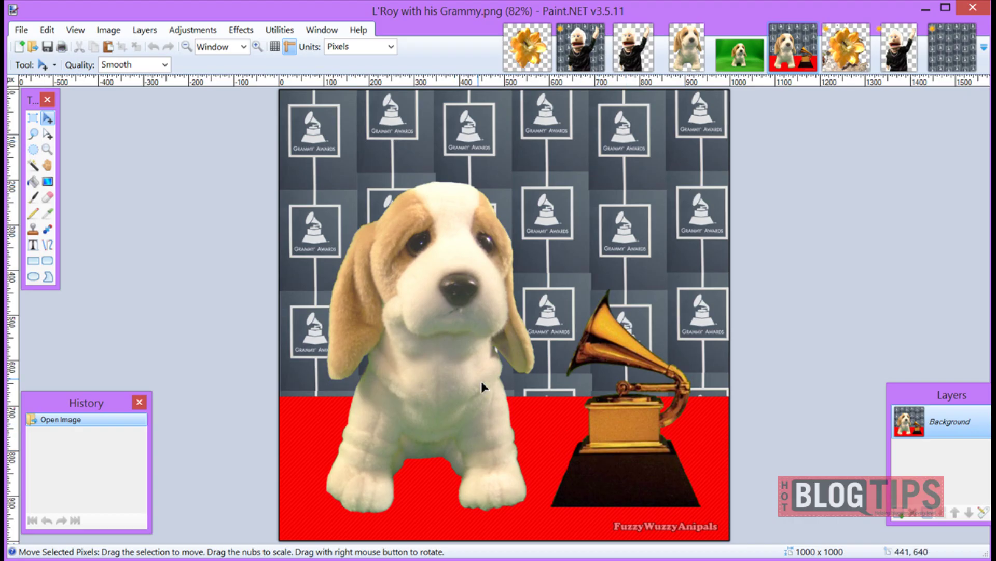
click(952, 57)
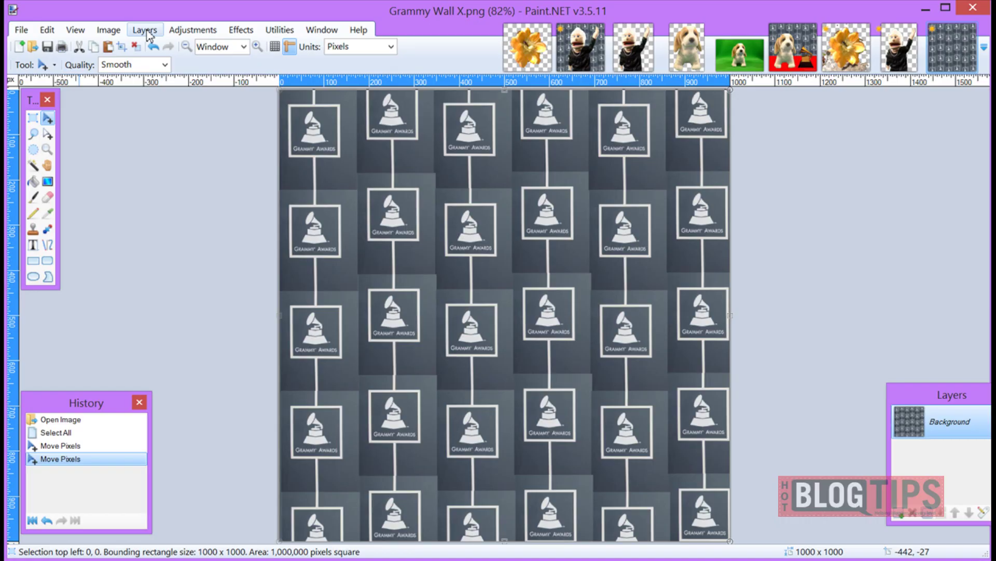
Import DSCF8489 CLR 830 from Desktop > A 1 Paint as a layer, centre and enlarge it, then deselect.
click(145, 30)
click(166, 106)
click(57, 179)
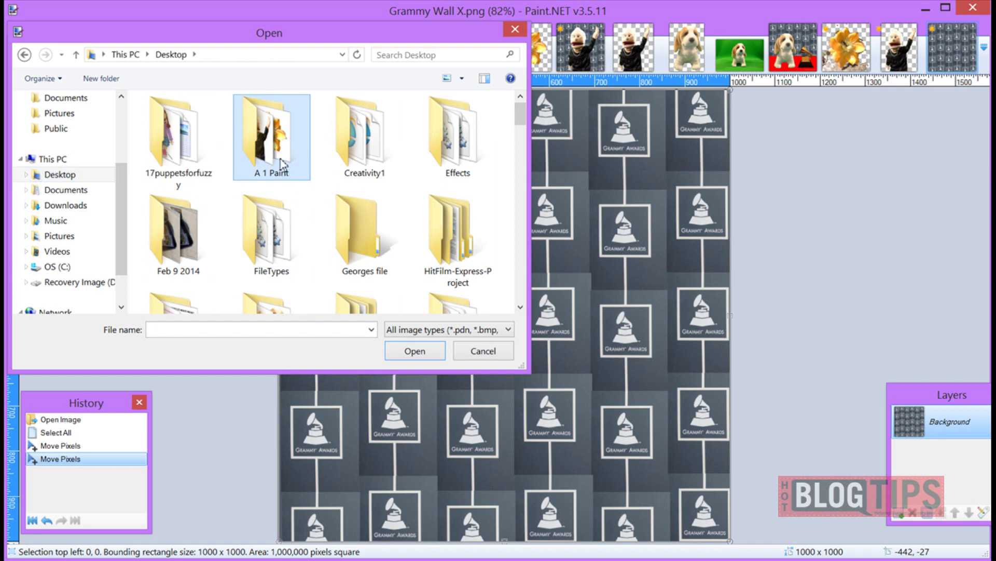
double_click(274, 151)
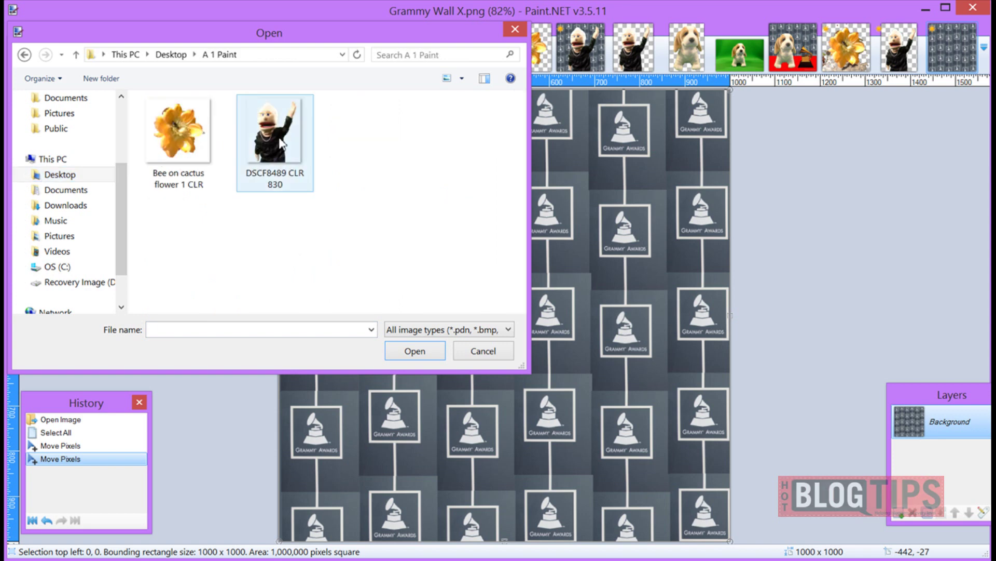
click(281, 141)
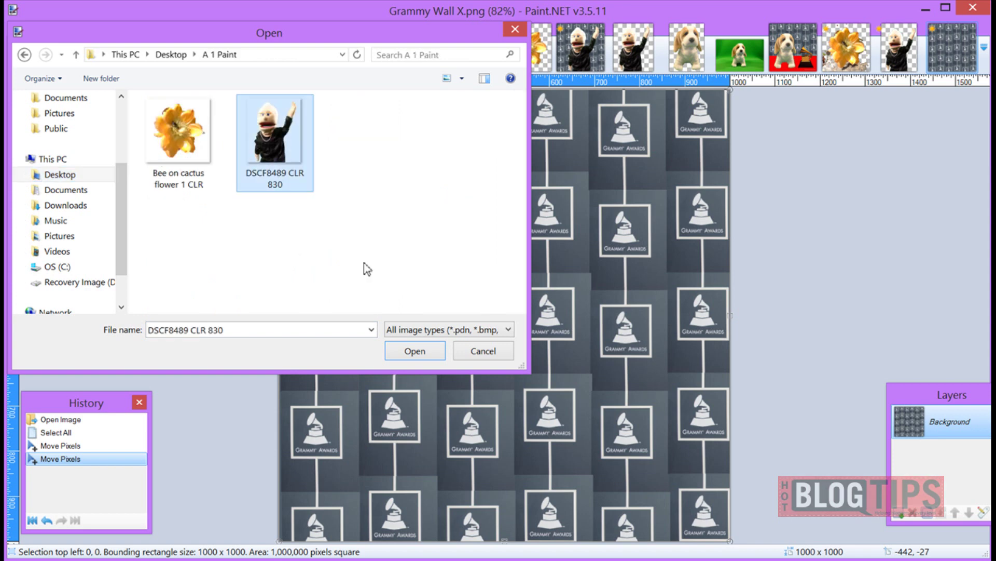
click(418, 351)
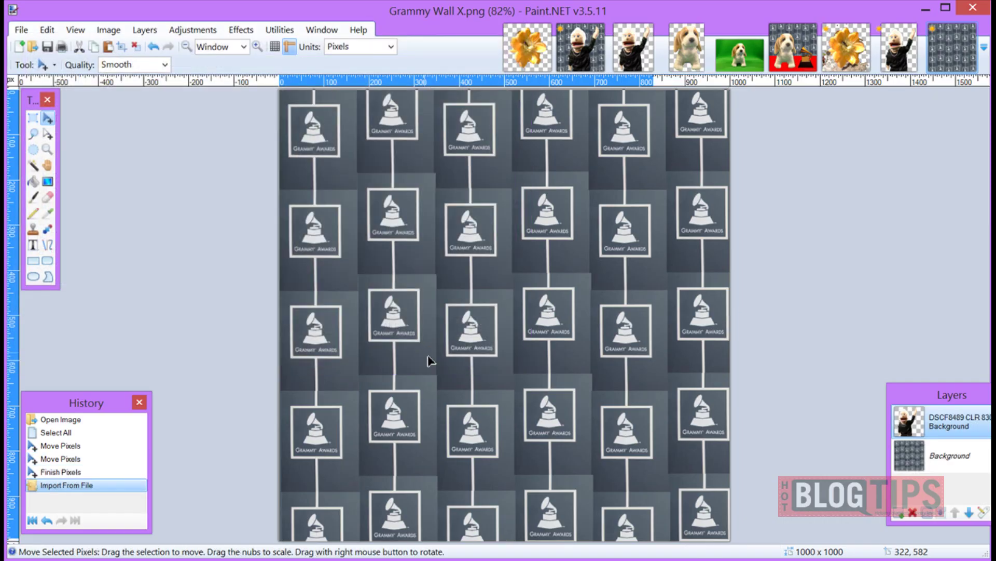
drag(459, 358, 519, 362)
mouse_move(715, 96)
mouse_down()
mouse_move(690, 126)
mouse_move(638, 242)
mouse_move(637, 274)
mouse_move(694, 113)
mouse_move(712, 108)
mouse_up()
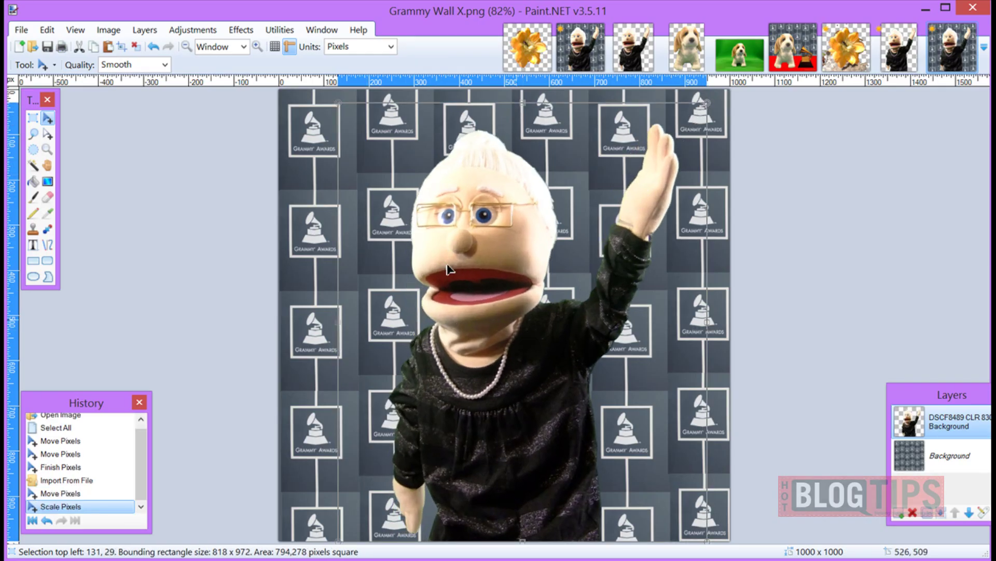
click(136, 46)
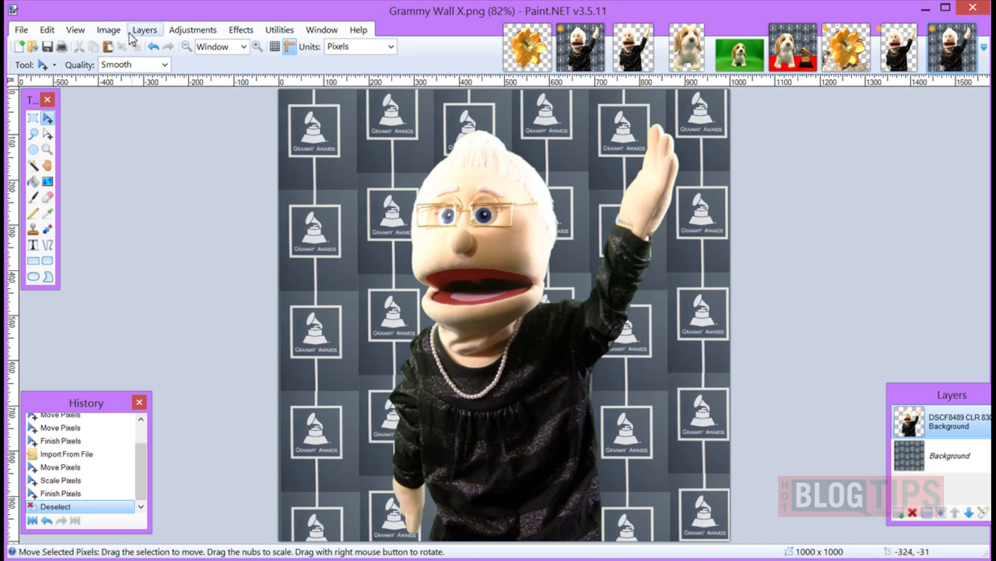
Import Bee on cactus flower 1 CLR as a layer, shrink it onto the puppet's chest, then open DSCF8492.
click(145, 31)
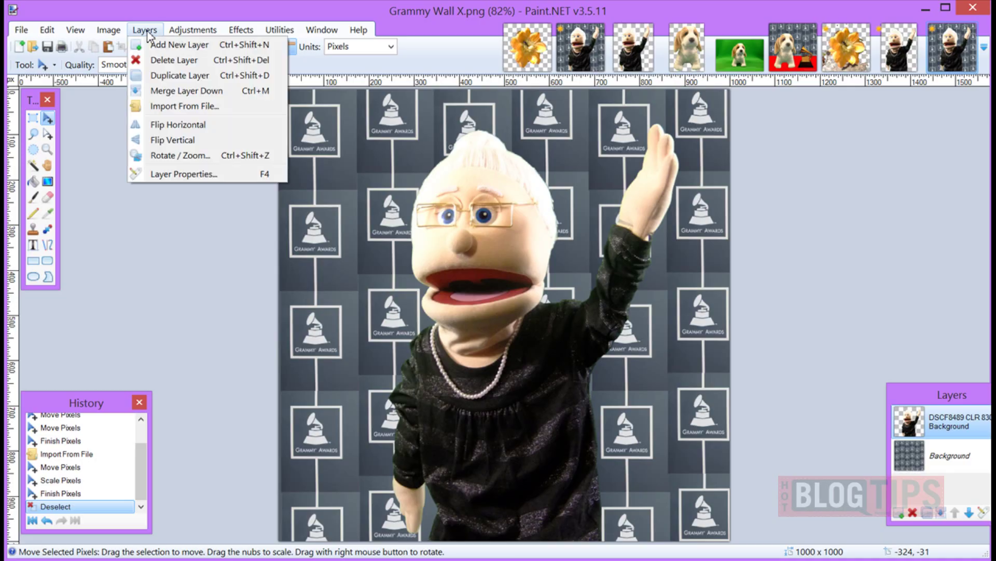
click(163, 107)
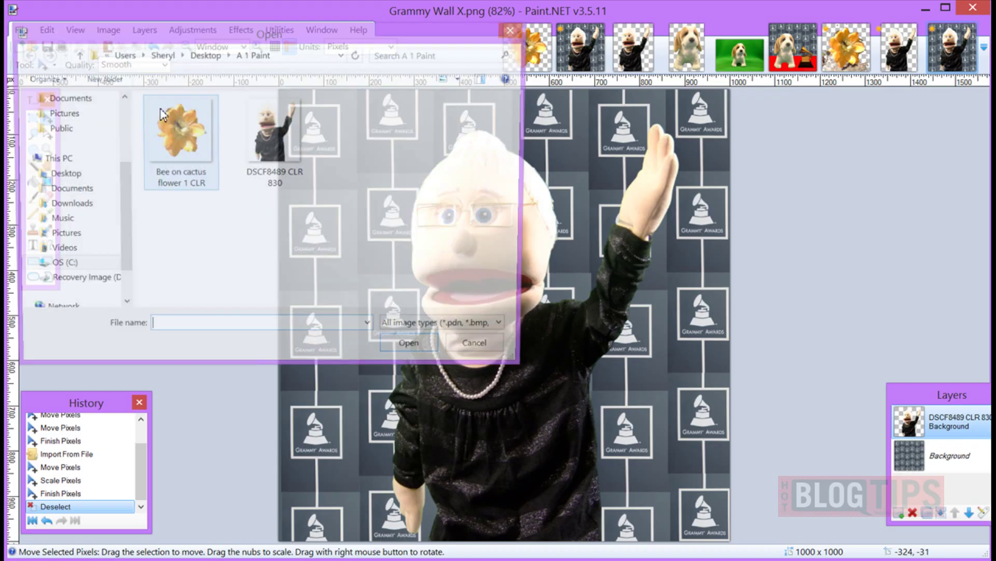
click(176, 133)
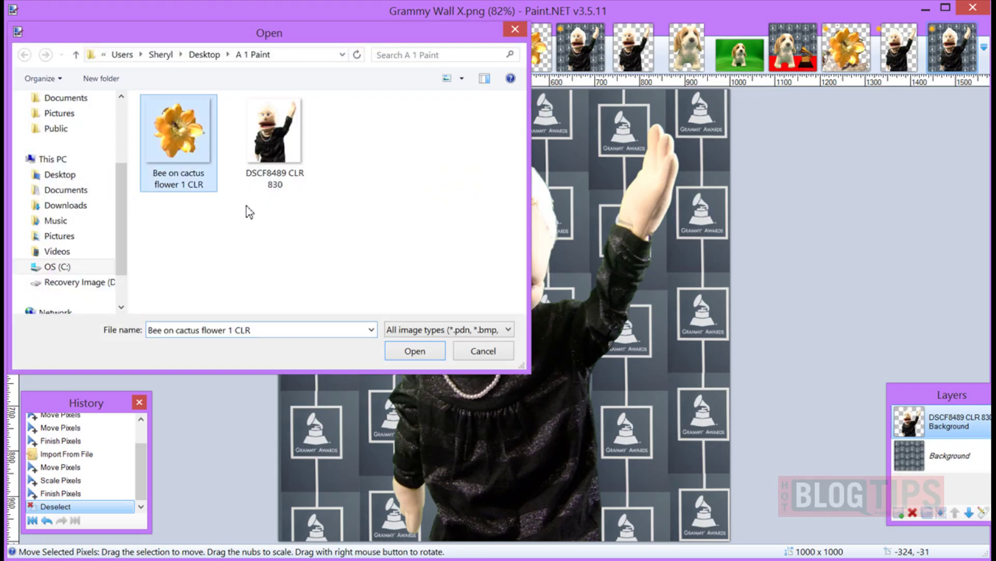
click(415, 351)
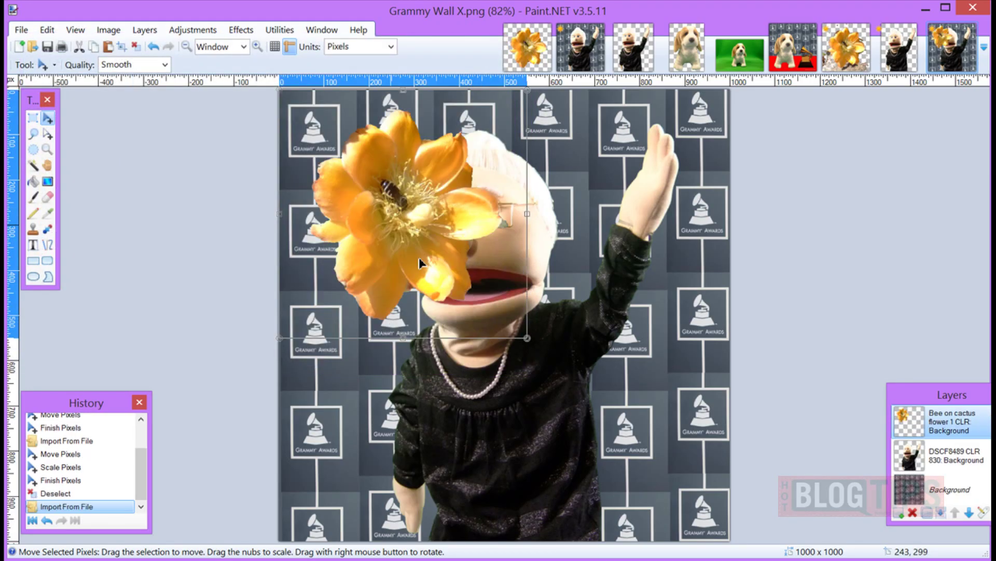
drag(529, 340, 401, 195)
drag(357, 146, 566, 417)
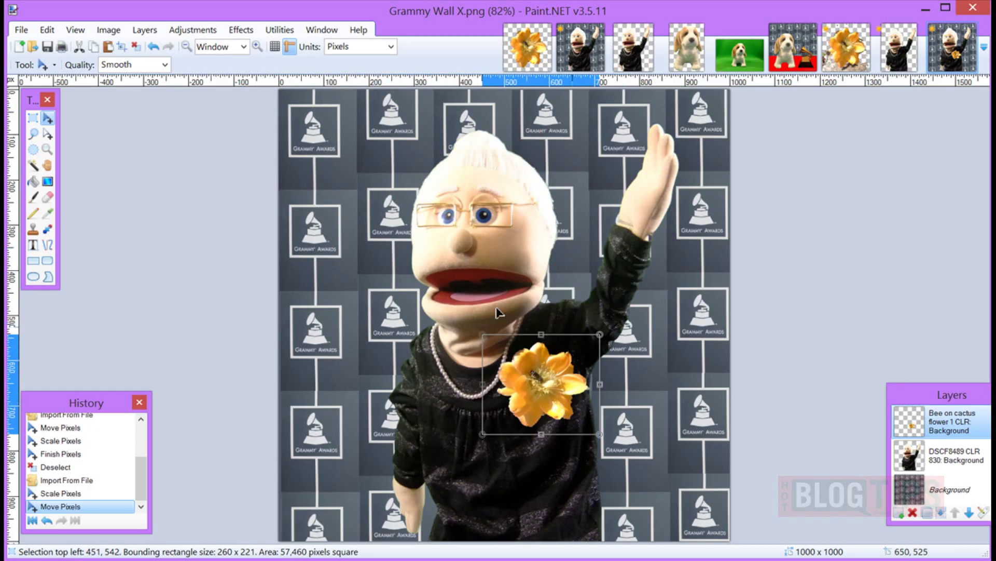
click(136, 46)
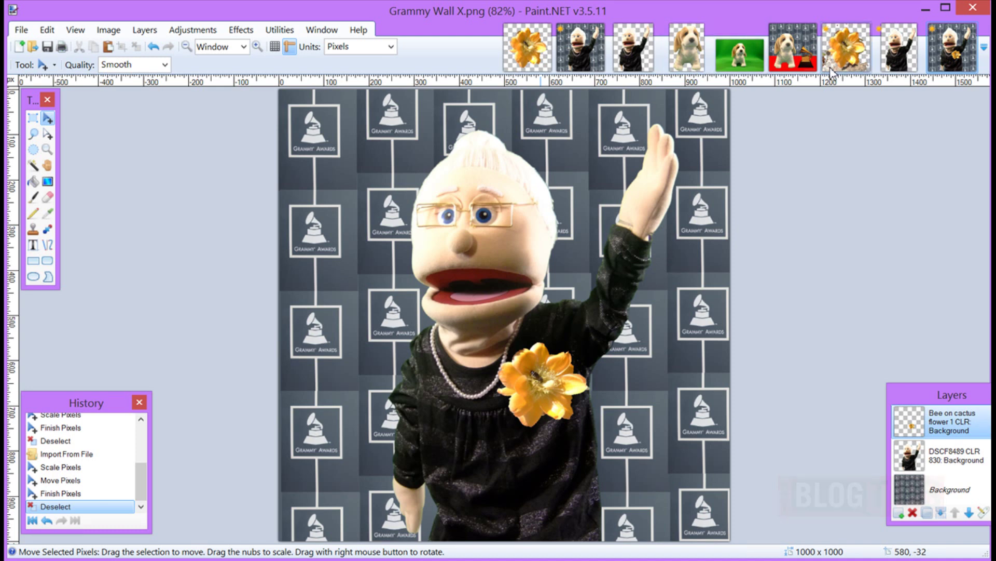
click(756, 52)
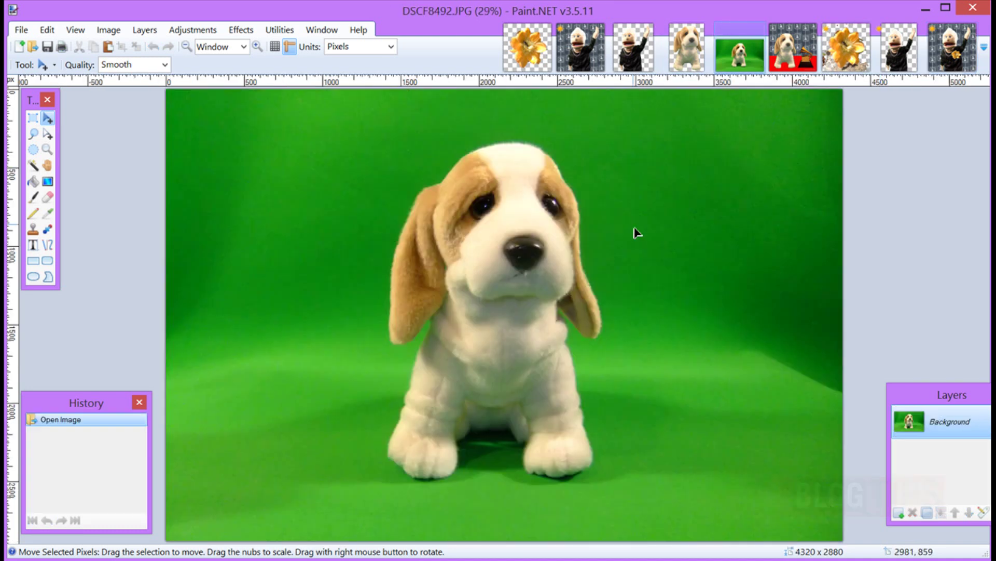
Magic Wand-select the green floor left of the puppy at 22% tolerance.
click(33, 165)
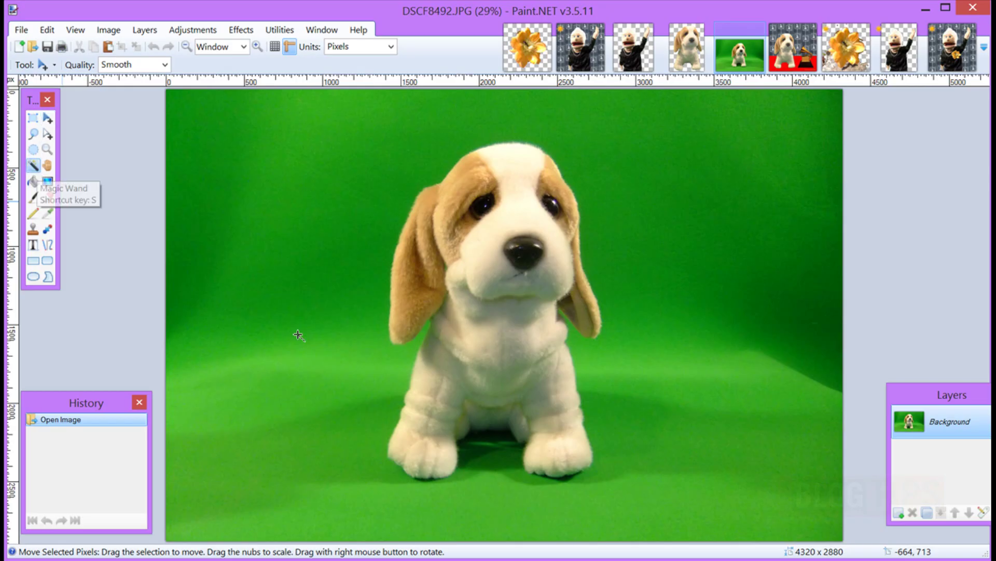
click(394, 374)
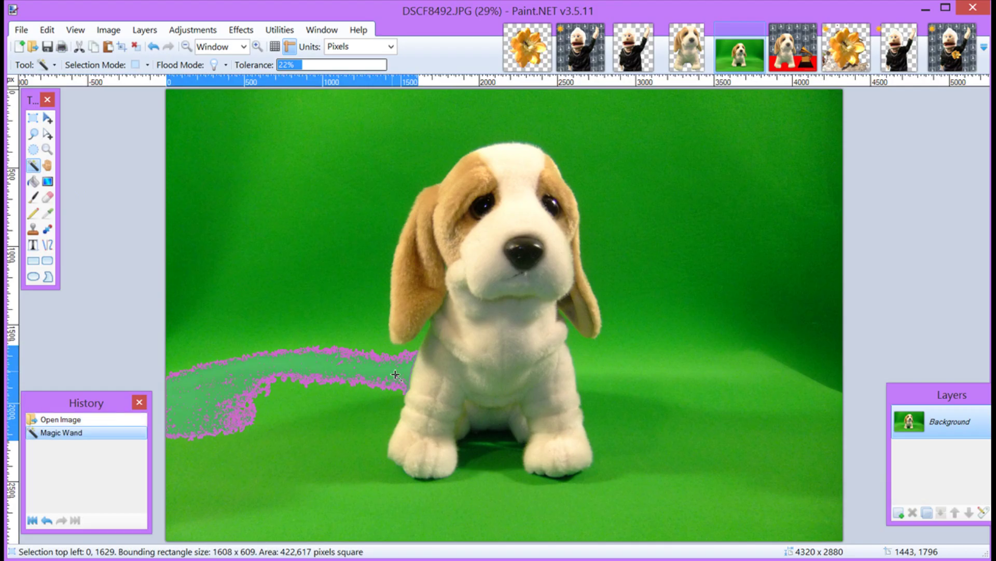